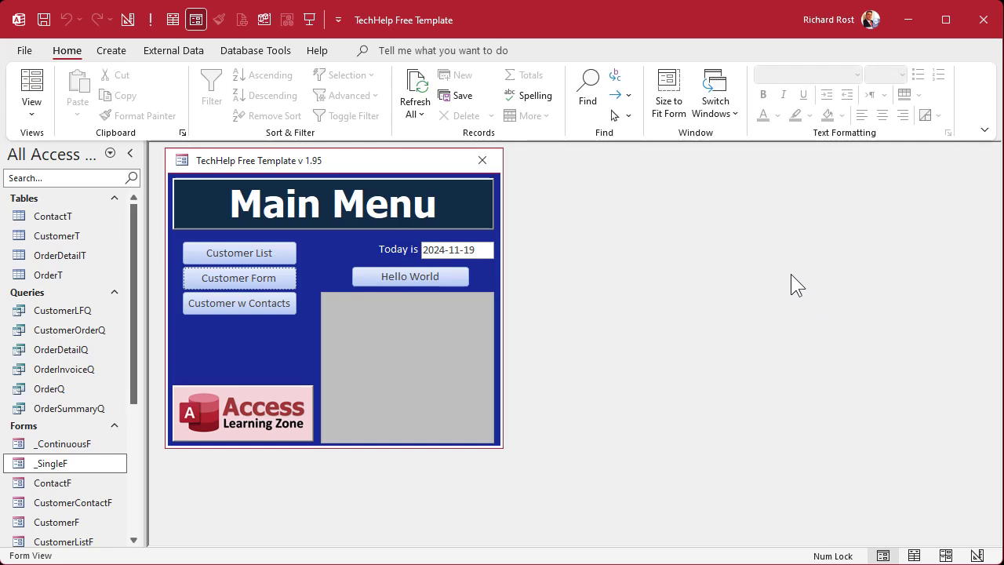
Open the customer form from the Main Menu in Design View and look through the available form controls
click(283, 281)
right_click(416, 221)
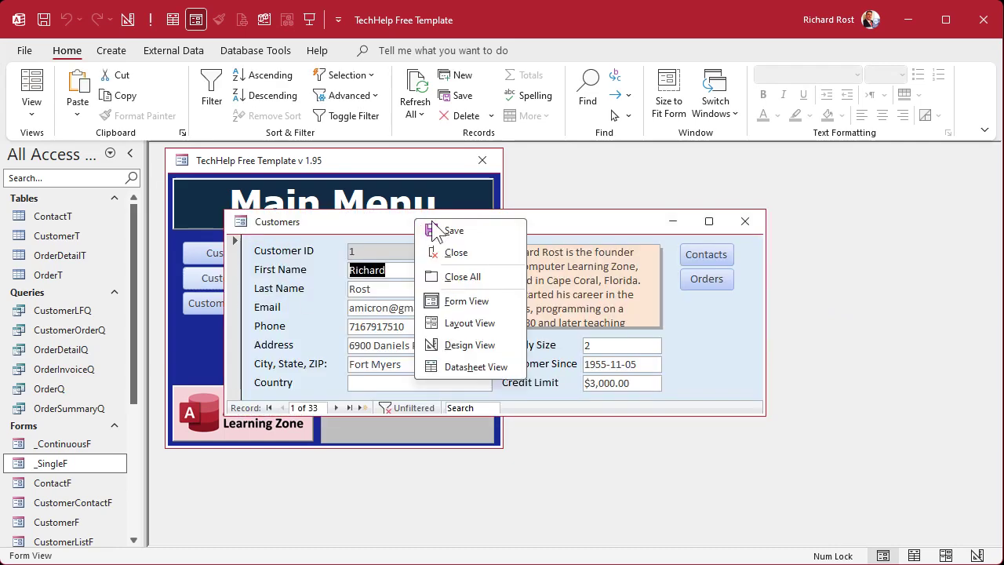
click(471, 346)
click(432, 111)
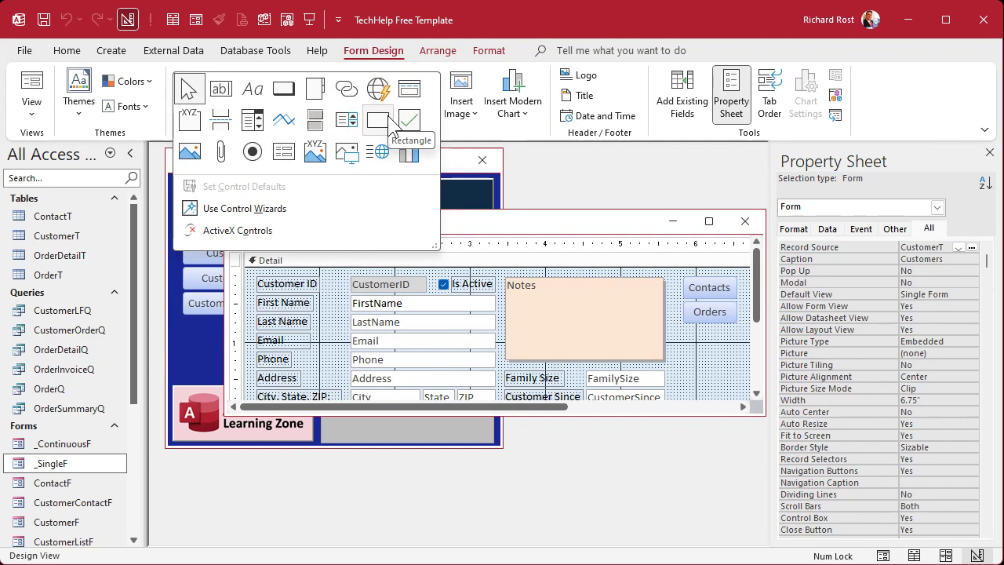
click(538, 220)
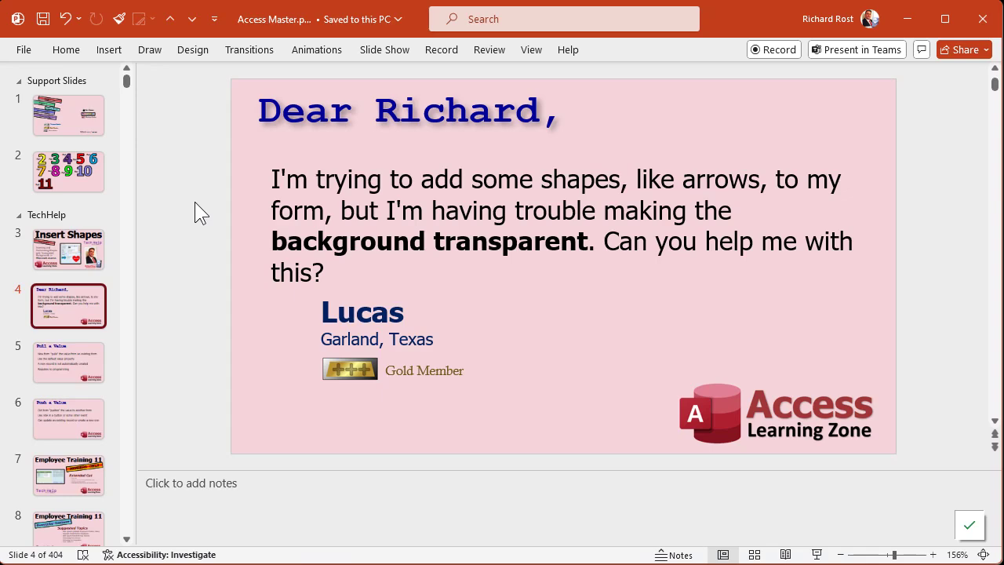
In PowerPoint, insert a right block arrow about 1.44" wide and 0.64" high below the paragraph text on slide 4
double_click(63, 52)
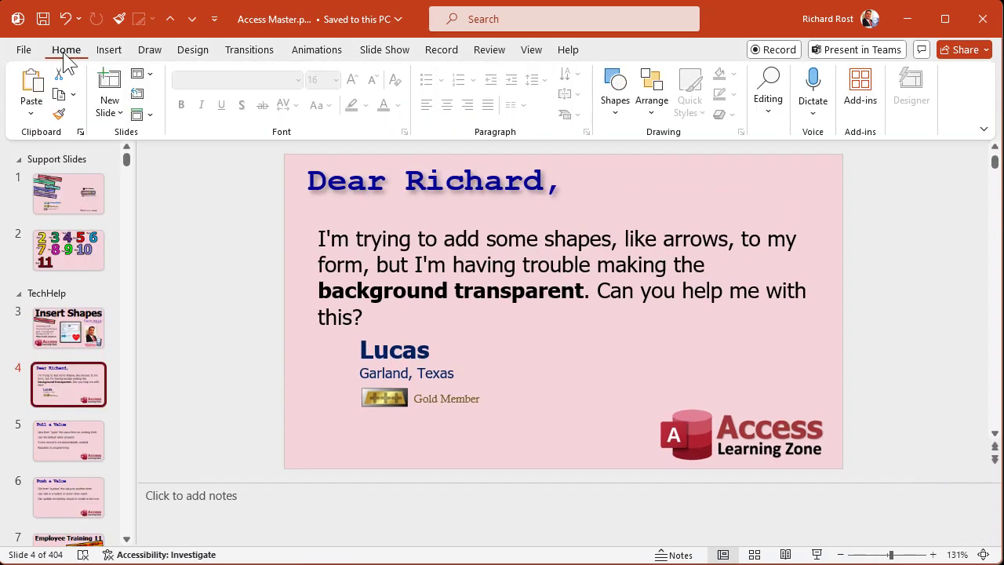
click(110, 49)
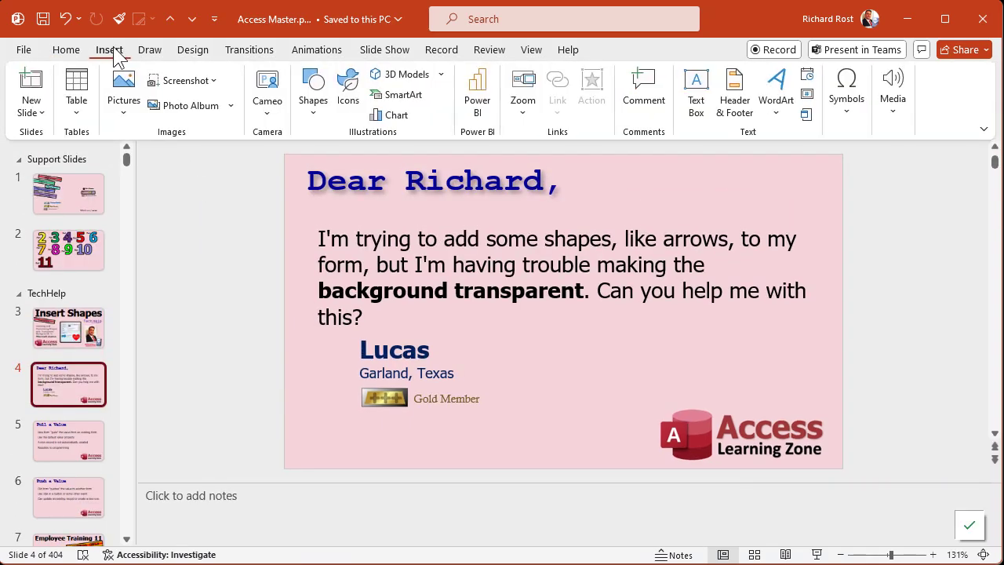
click(314, 91)
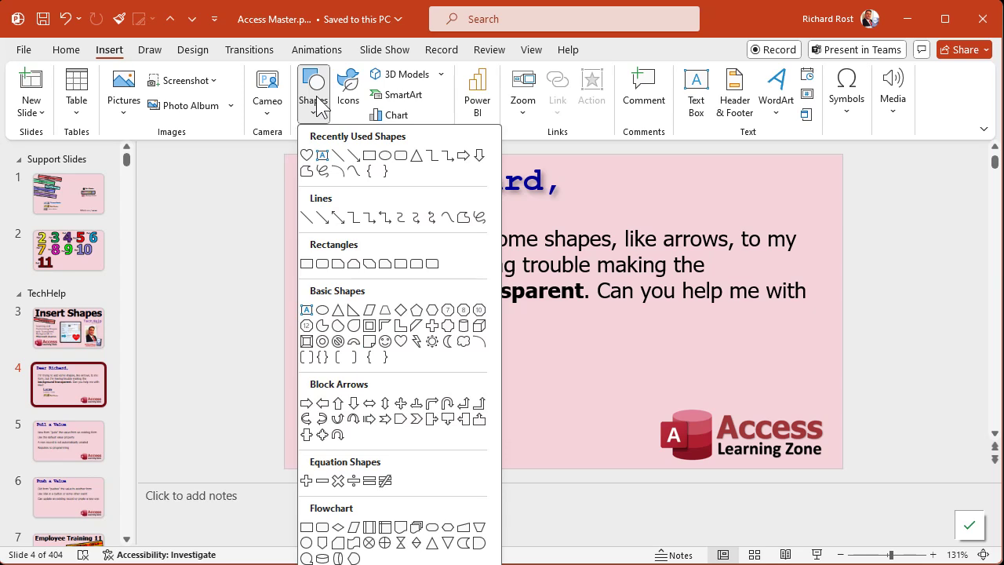
click(464, 157)
drag(557, 325, 698, 387)
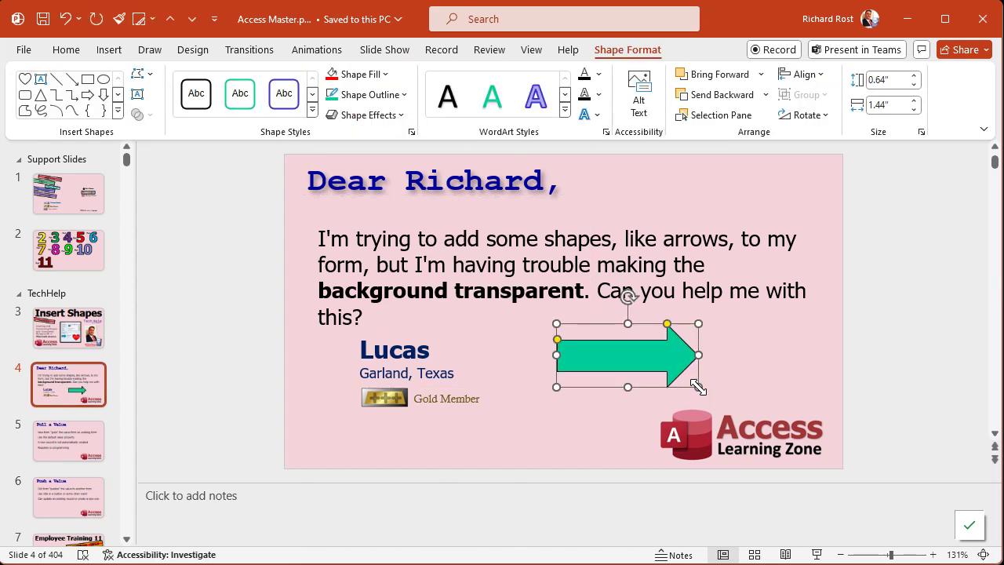
Restyle the arrow with a standard purple fill and a longer arrowhead, and copy it
click(380, 74)
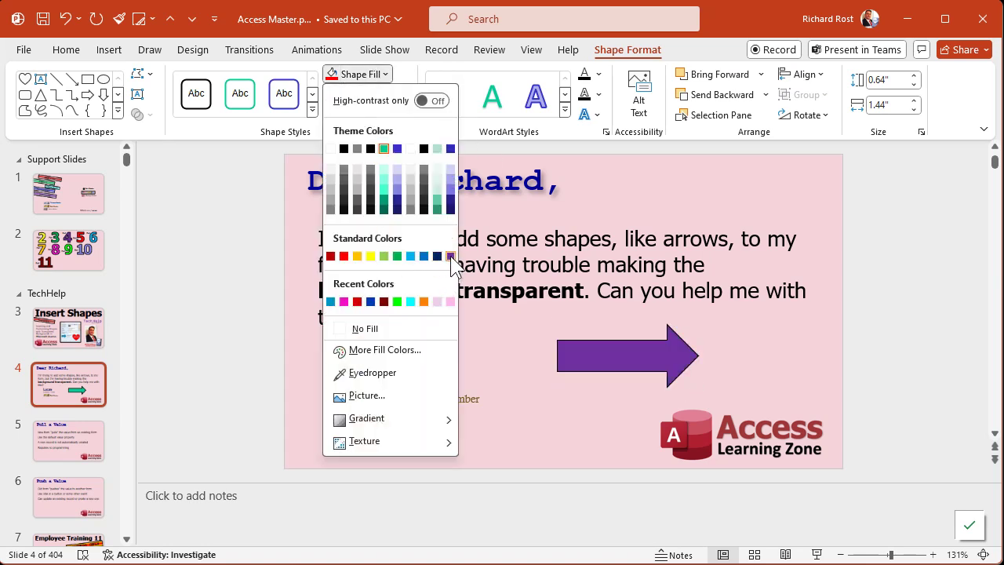
click(451, 256)
drag(667, 323, 637, 326)
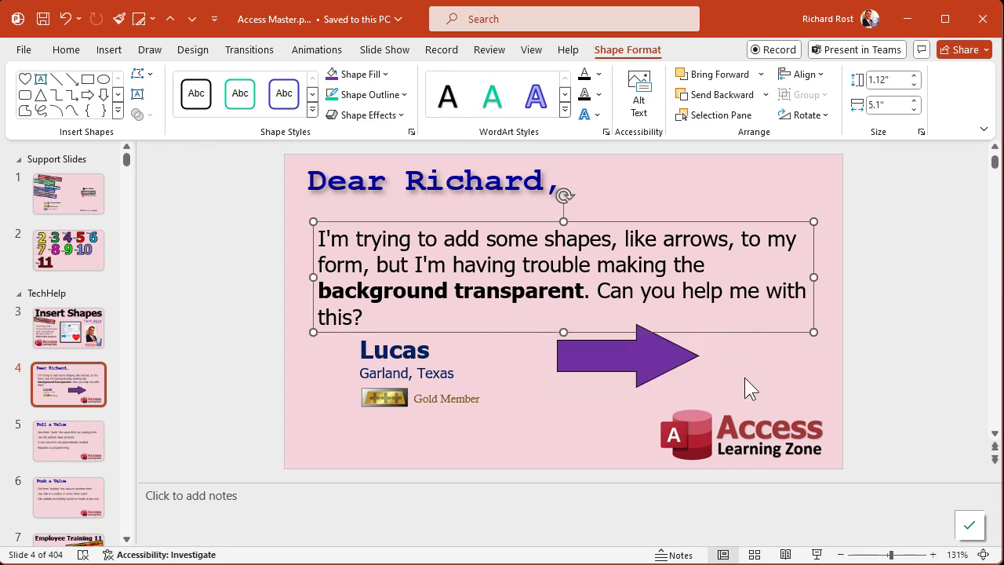
click(743, 376)
click(590, 355)
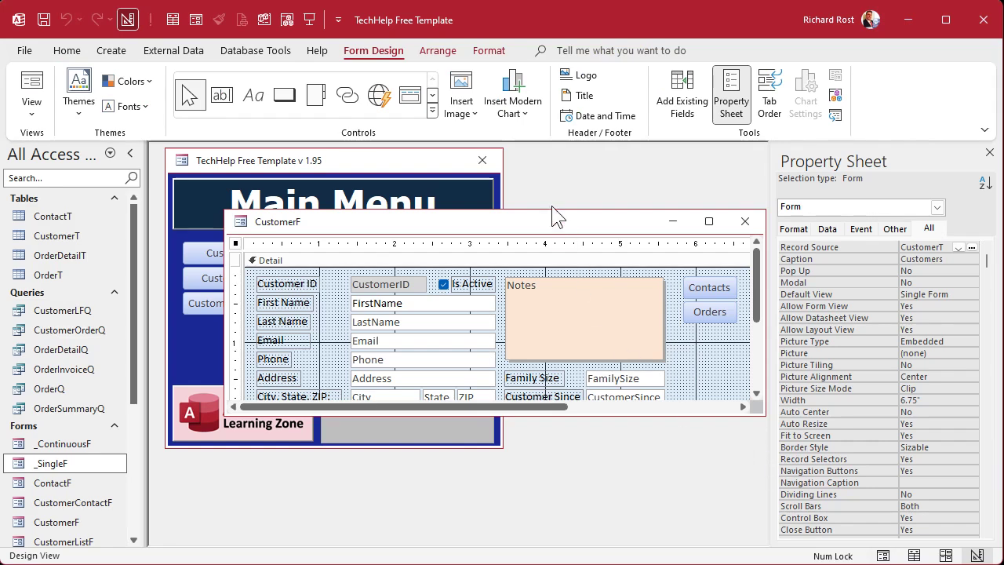
In Access, enlarge the CustomerF design window and extend the Detail section to a height of 3.25"
drag(617, 213, 575, 171)
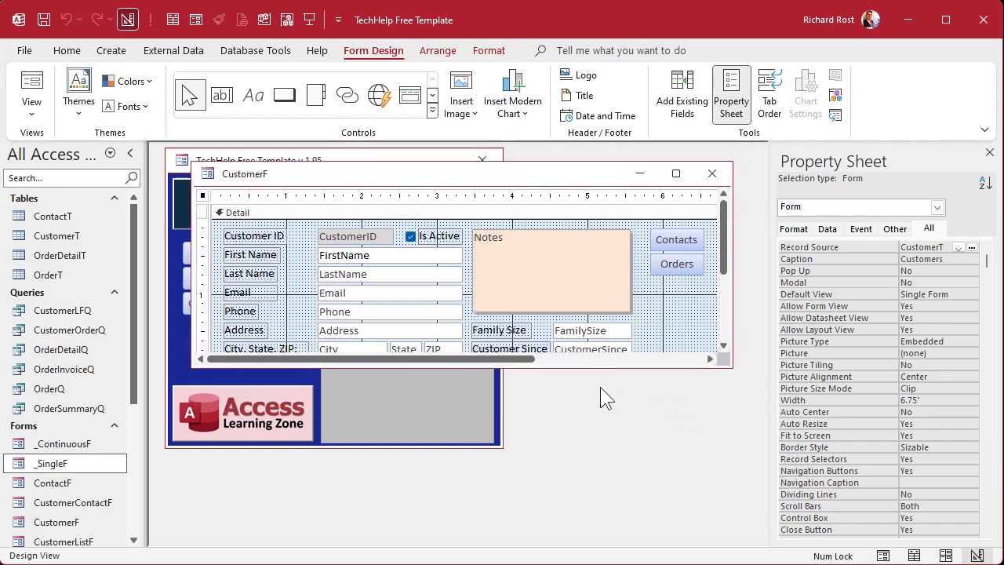
drag(605, 368, 455, 514)
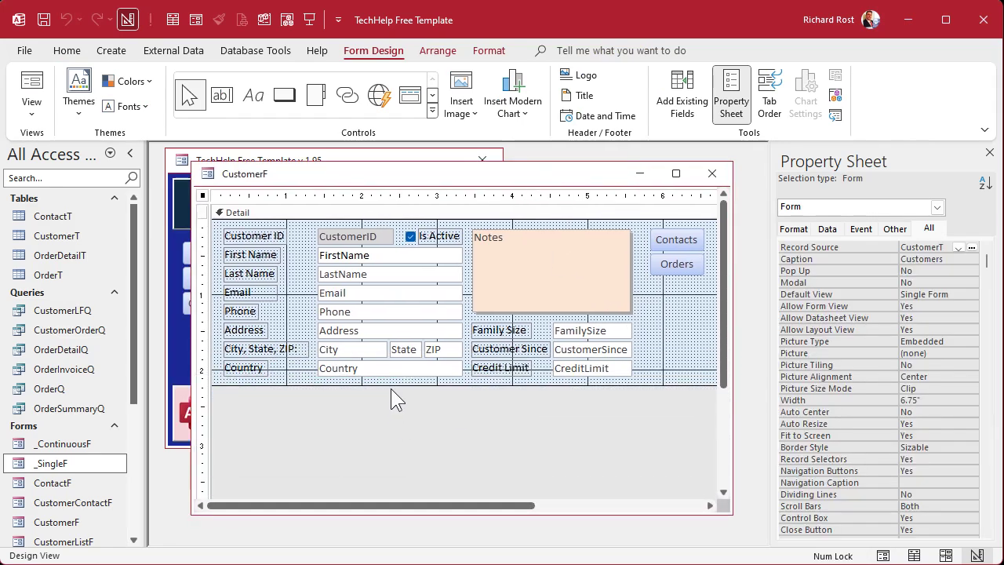
drag(395, 381, 396, 417)
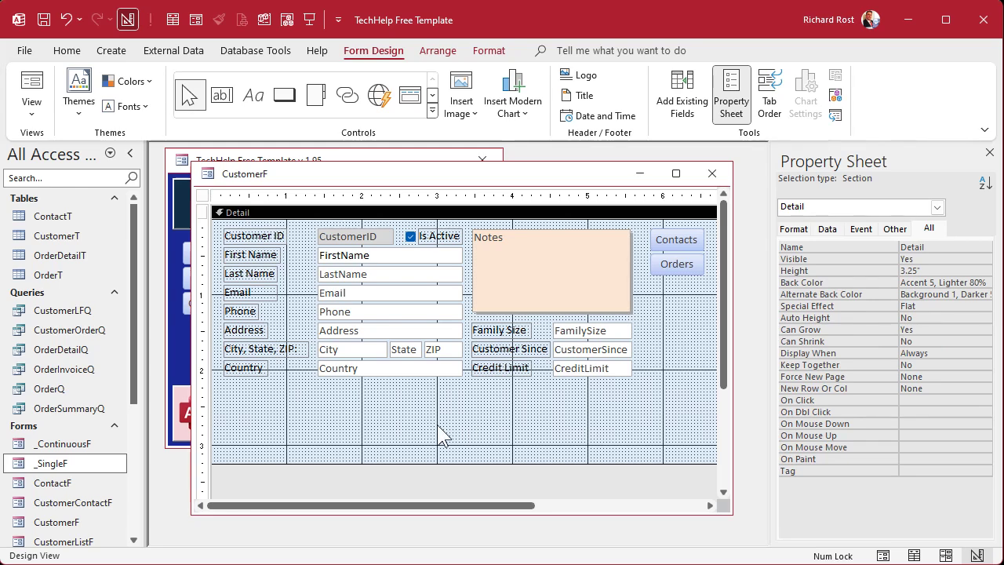
Try pasting the copied arrow onto CustomerF below the Country field, and delete the pasted image
key(ctrl+v)
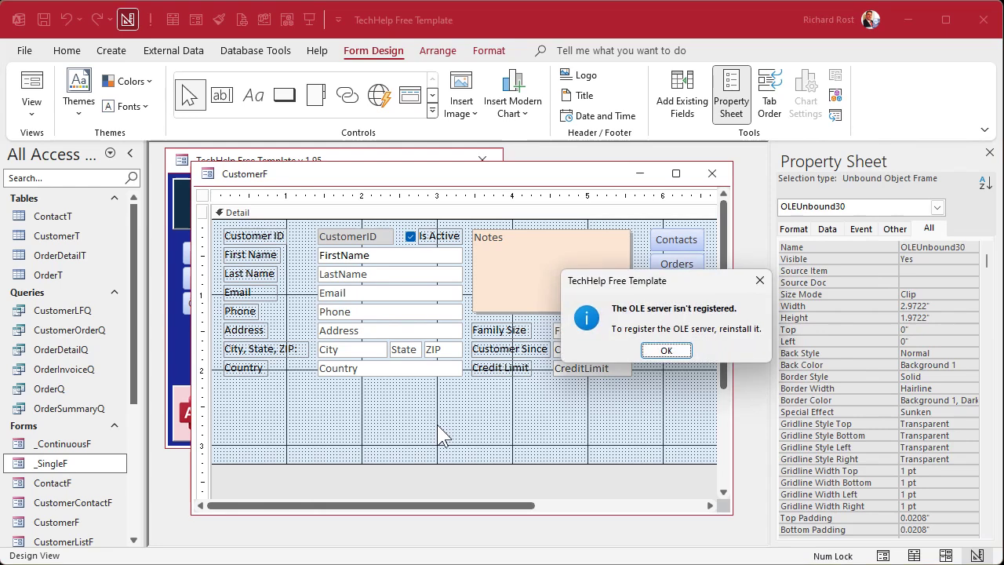
click(666, 350)
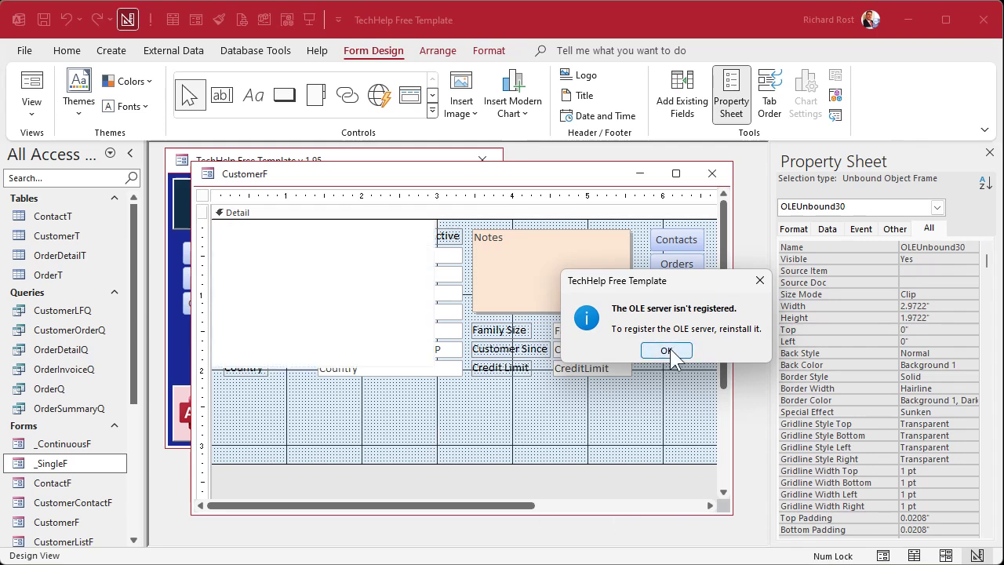
click(668, 352)
drag(283, 246, 399, 427)
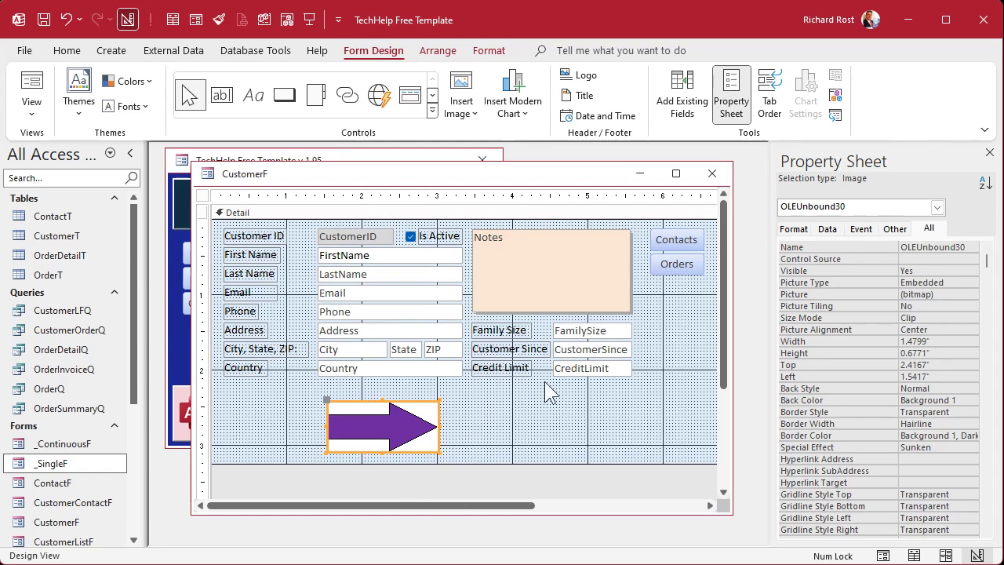
key(Delete)
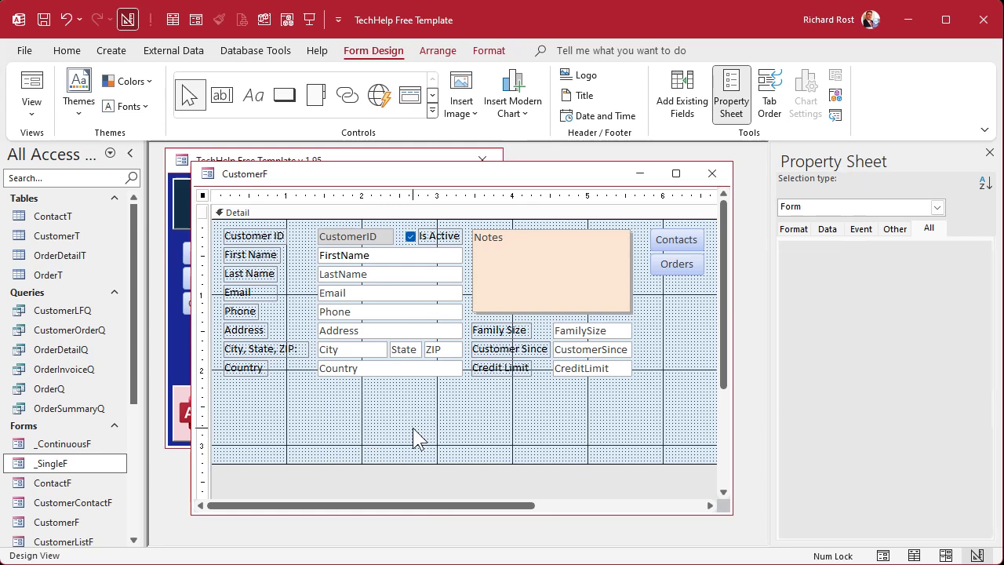
Show CustomerF in Form View and capture a screenshot of the empty blue area below its fields
click(415, 437)
click(196, 20)
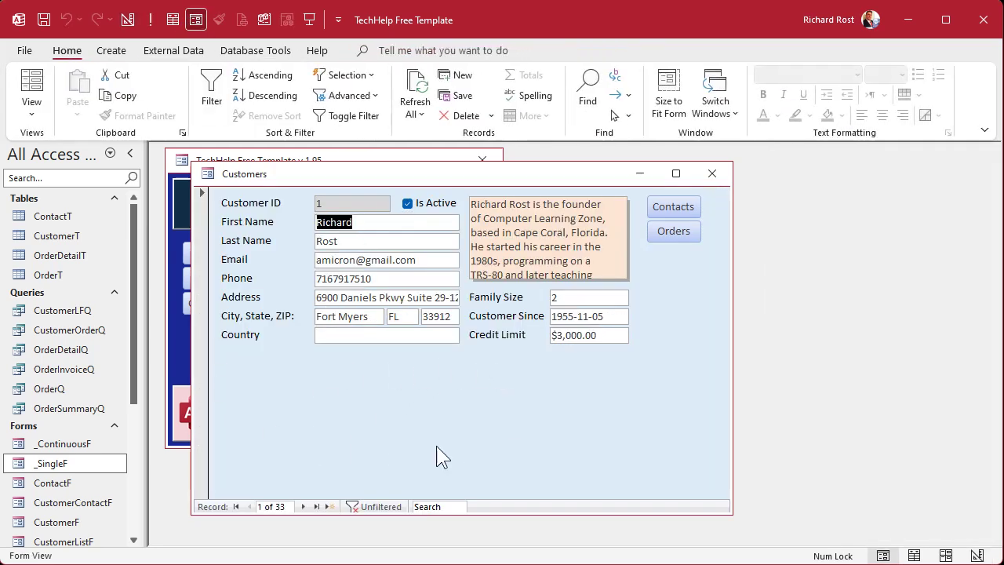
key(Print)
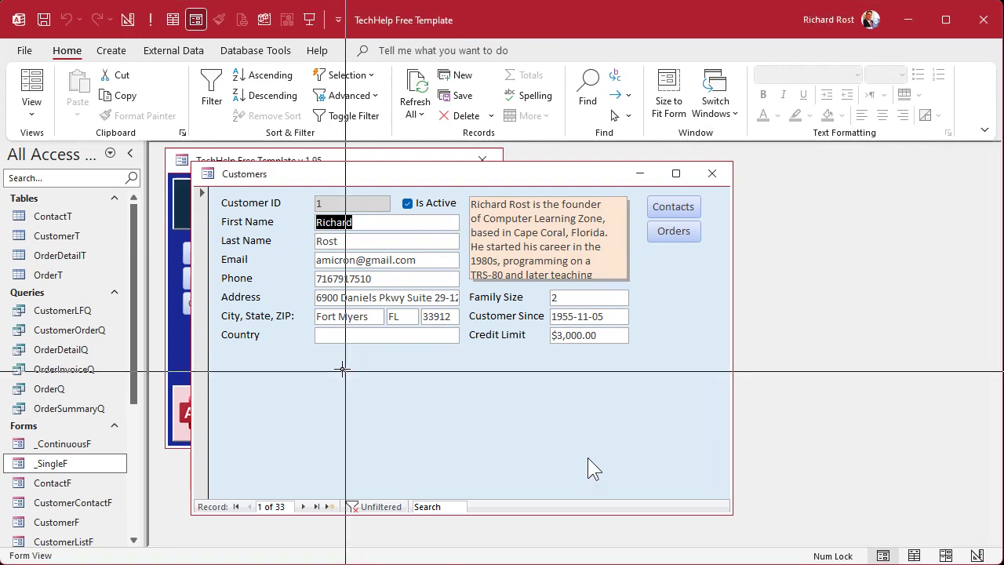
drag(322, 357, 558, 483)
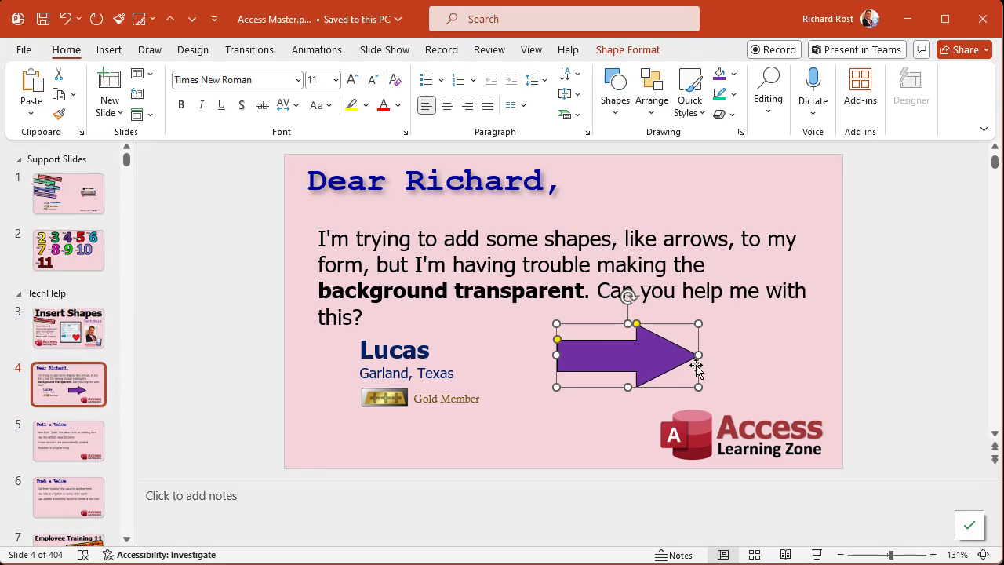
In PowerPoint, paste the captured blue background onto slide 4 around the purple arrow and send it to the back
click(611, 423)
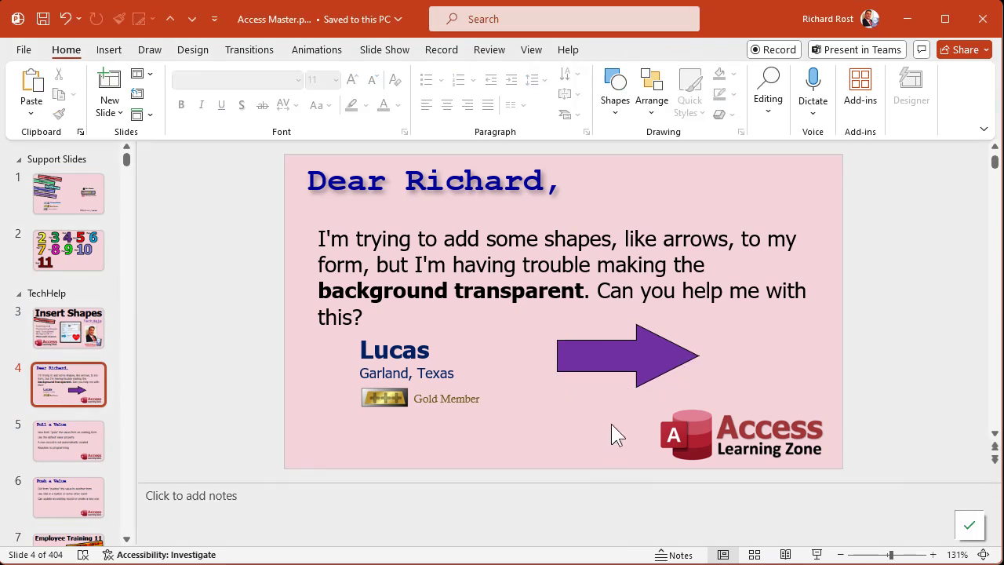
key(ctrl+v)
drag(623, 340, 646, 355)
right_click(613, 314)
click(676, 517)
click(909, 351)
Capture the arrow with its blue surroundings, paste it onto CustomerF in Access Design View, and place it below the Country field
key(Print)
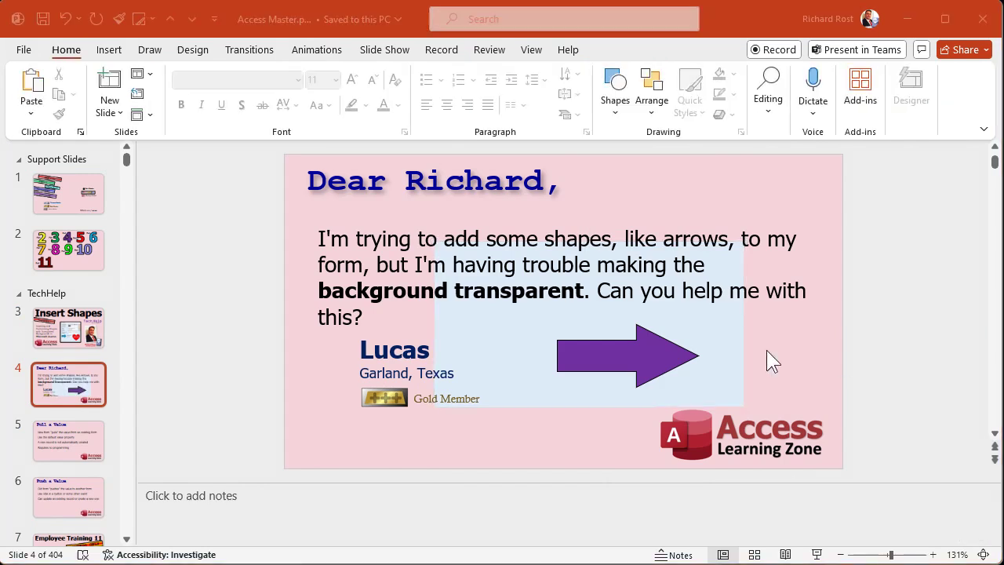
drag(537, 318, 712, 393)
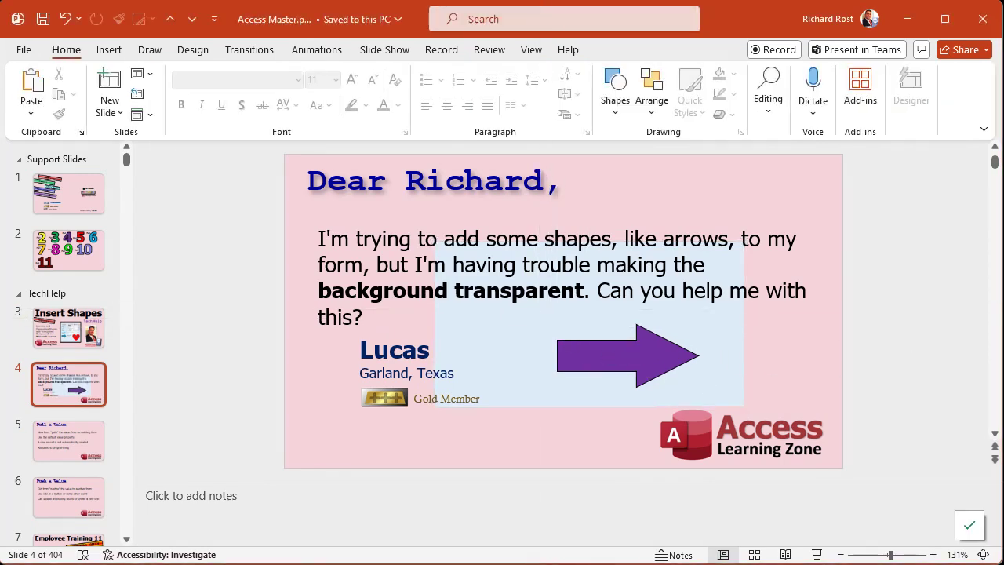
key(alt+Tab)
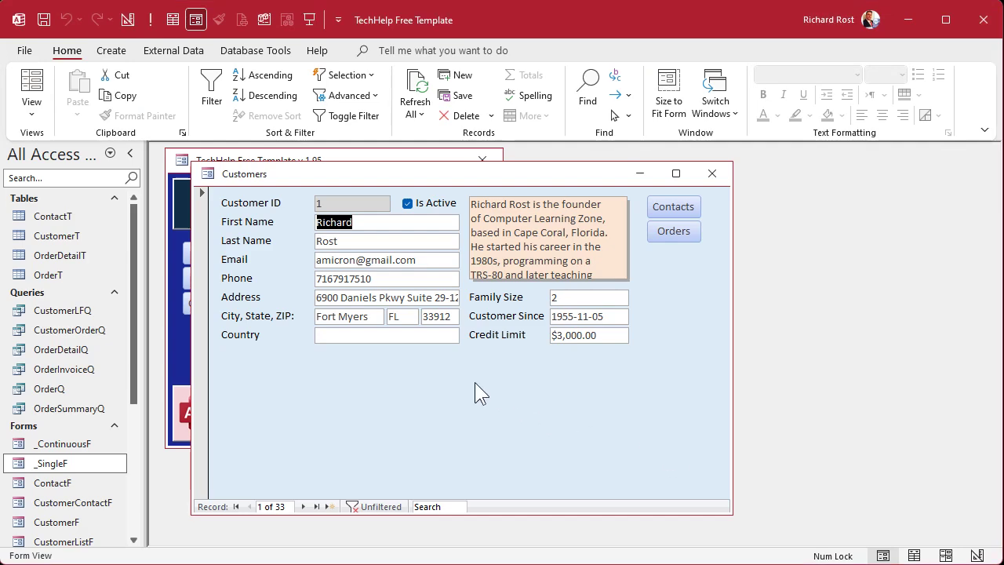
right_click(474, 382)
click(534, 436)
key(ctrl+v)
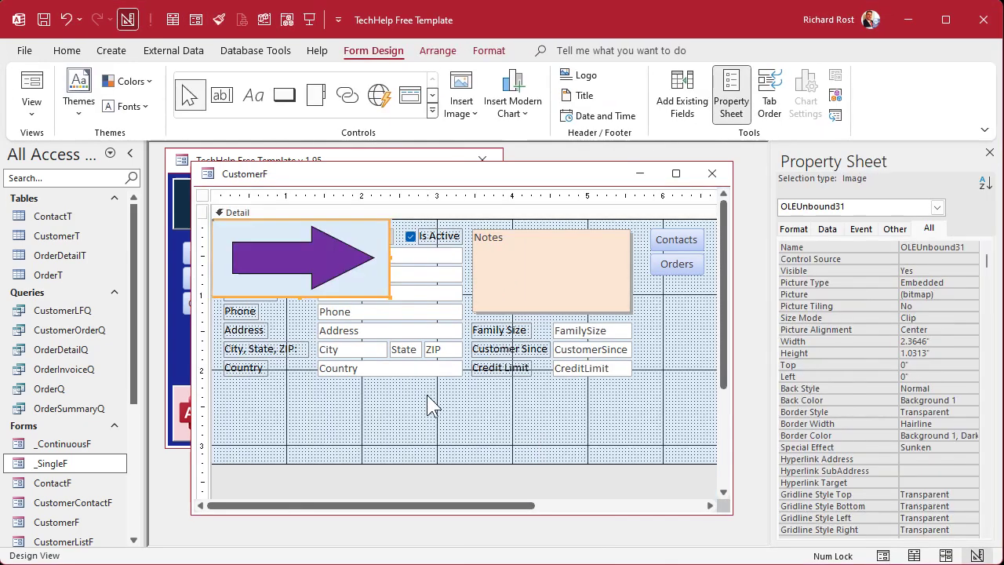
drag(325, 250, 415, 403)
Set the Detail section's Back Color to a darker blue Accent 5 shade
click(556, 409)
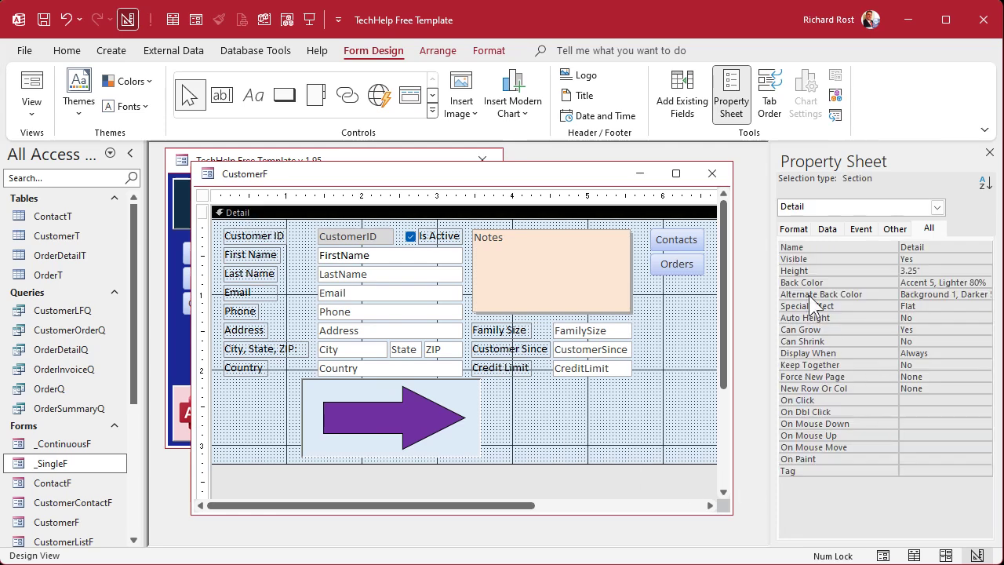
click(938, 283)
click(985, 282)
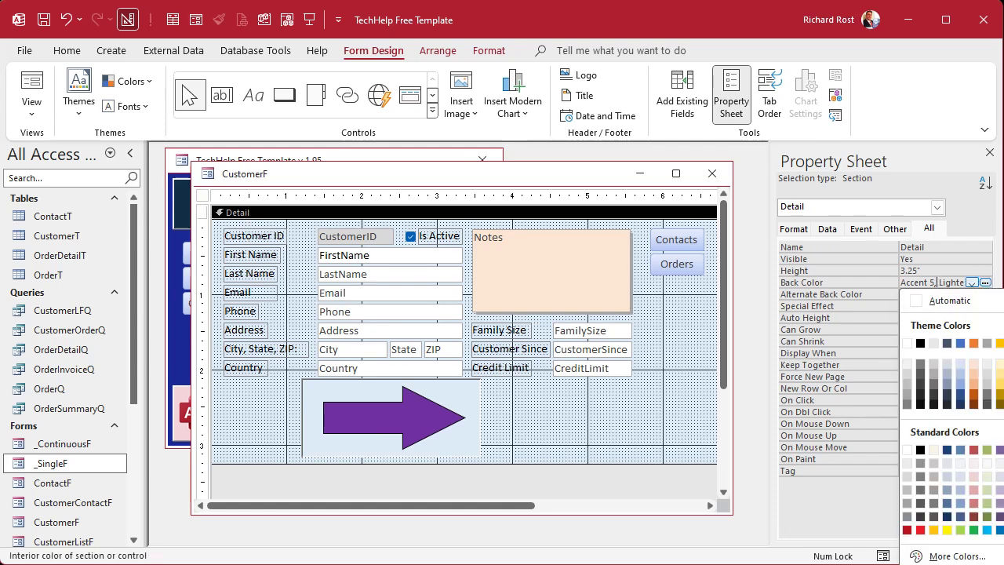
click(961, 377)
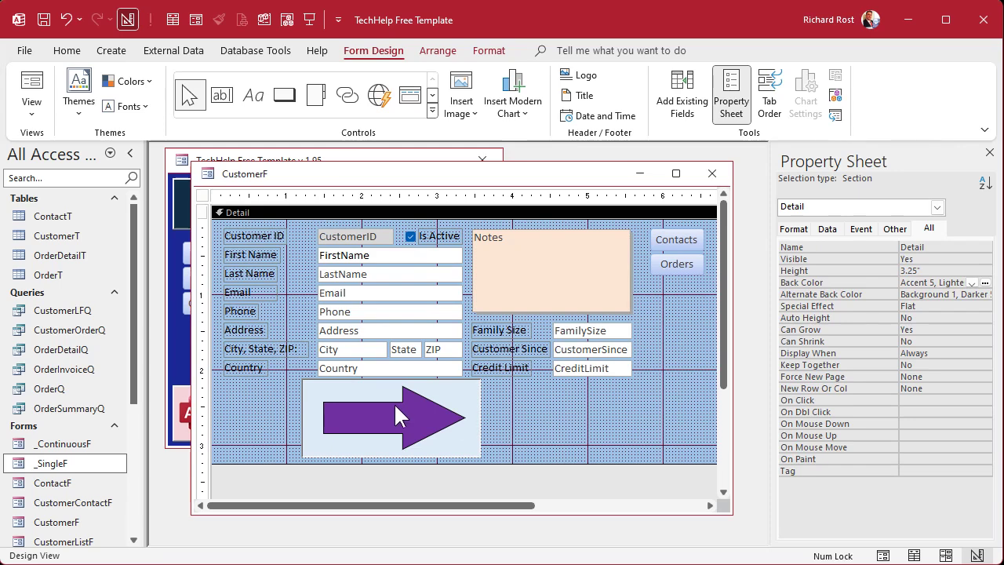
Delete the pasted arrow image from CustomerF
click(390, 445)
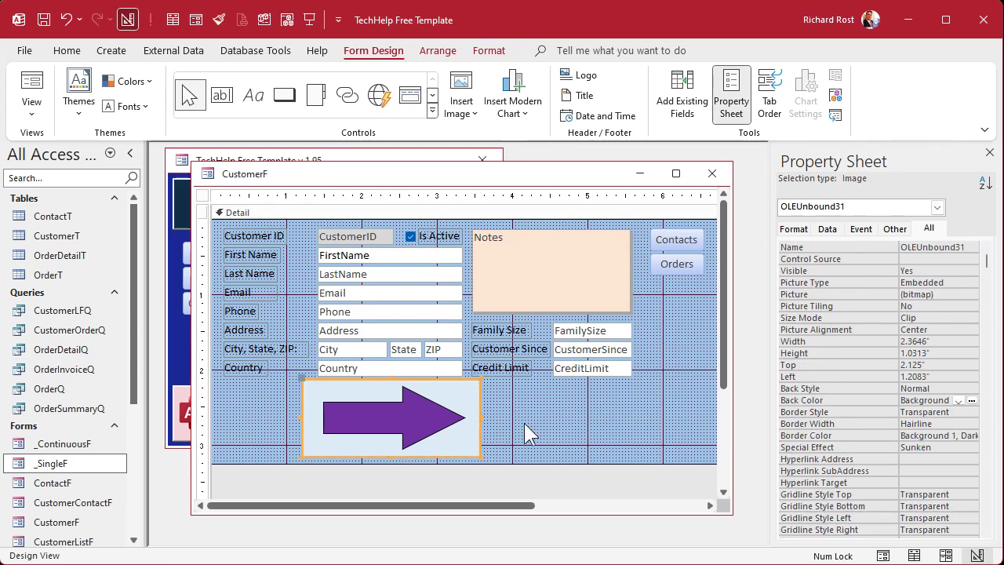
key(Delete)
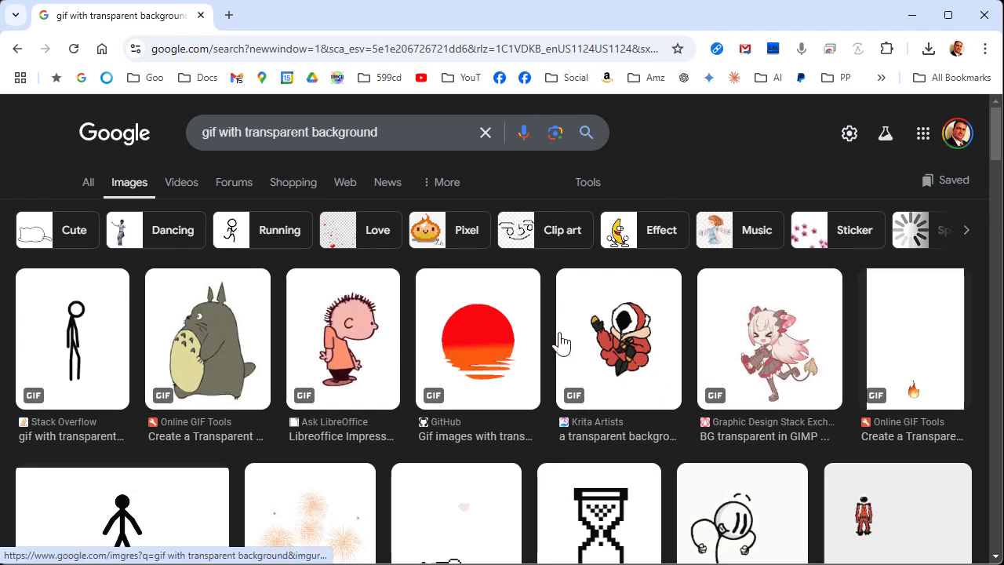
In Chrome, find the hourglass GIF among the image results and save it to My Drive as loading-win98-transparent.gif
scroll(420, 326, down, 3)
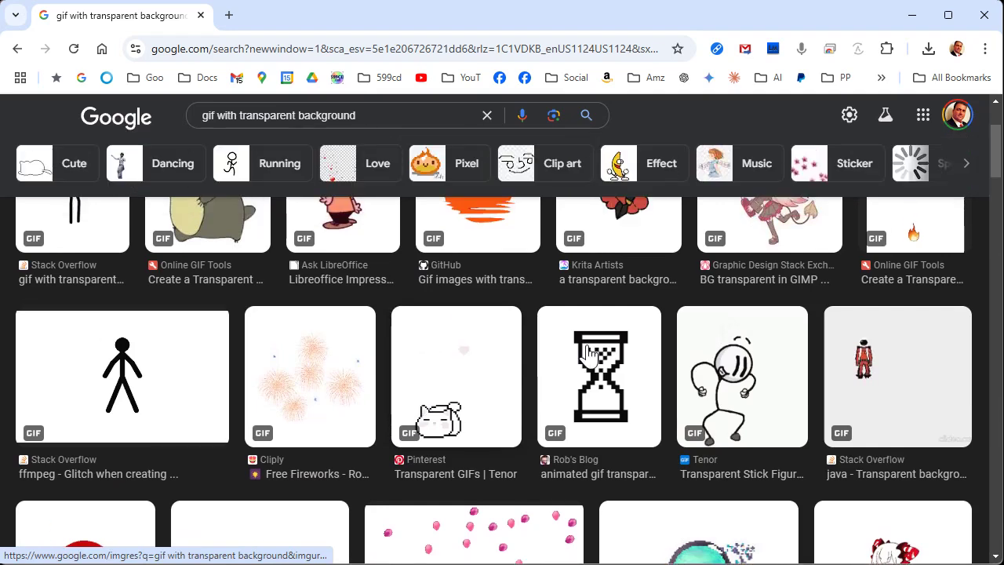
click(605, 366)
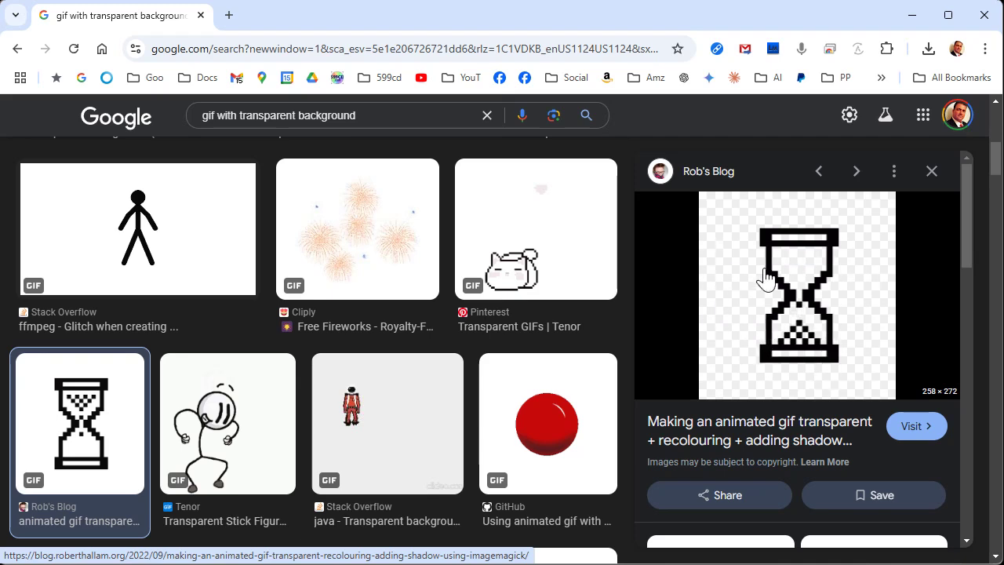
right_click(723, 233)
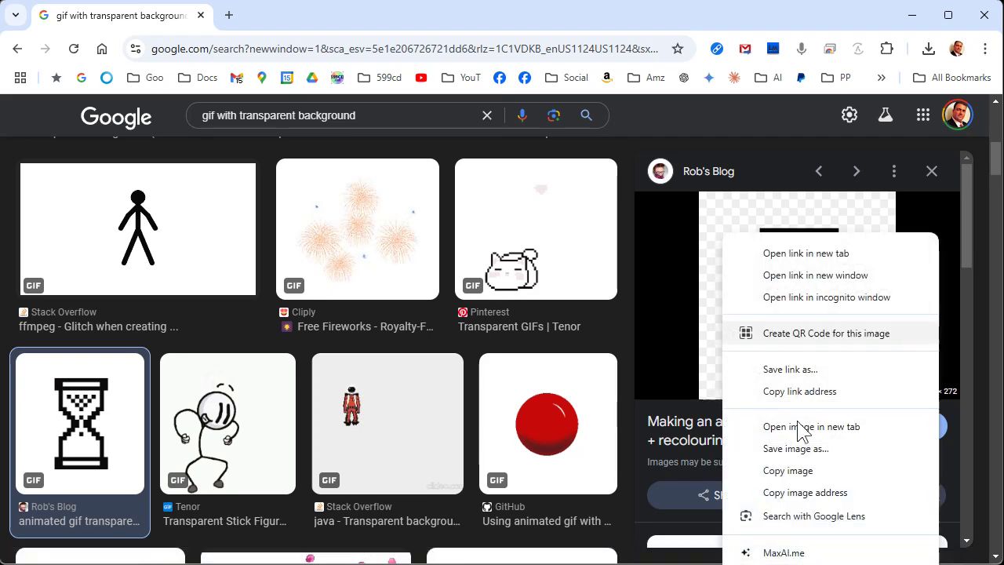
click(801, 452)
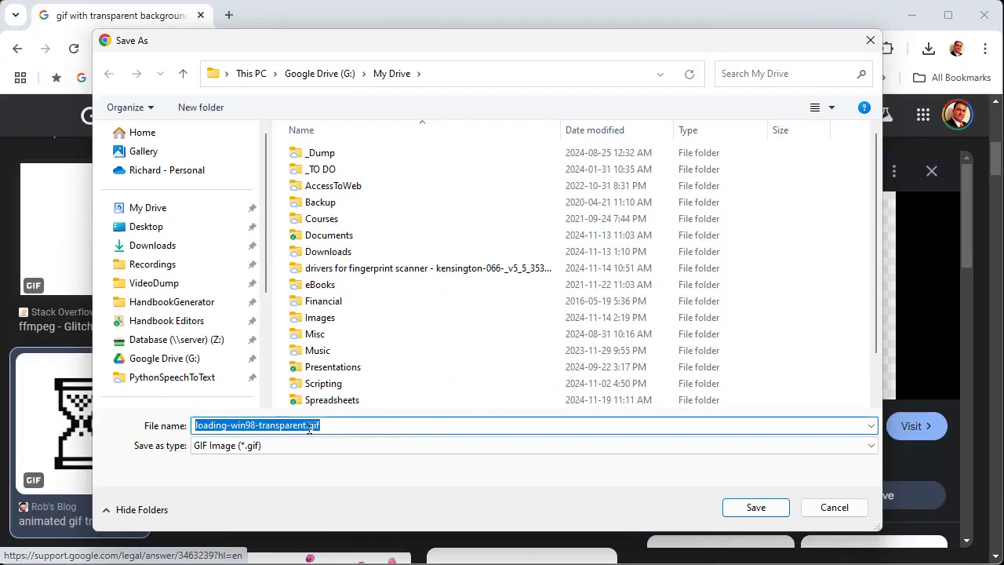
click(756, 508)
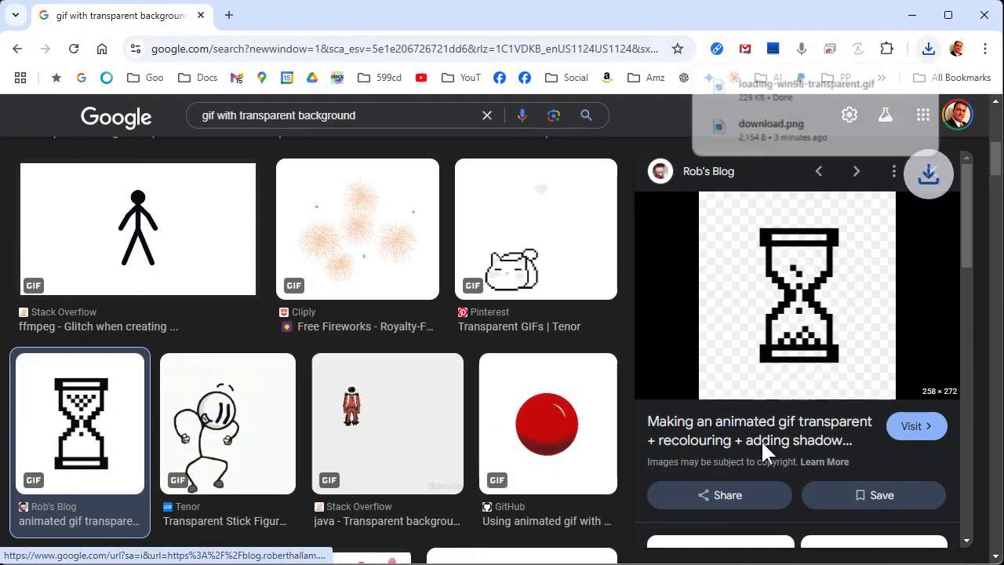
In Access, insert loading-win98-transparent.gif about 1.33 by 1.04 inches below CustomerF's Country field and reopen the form to check it
click(985, 15)
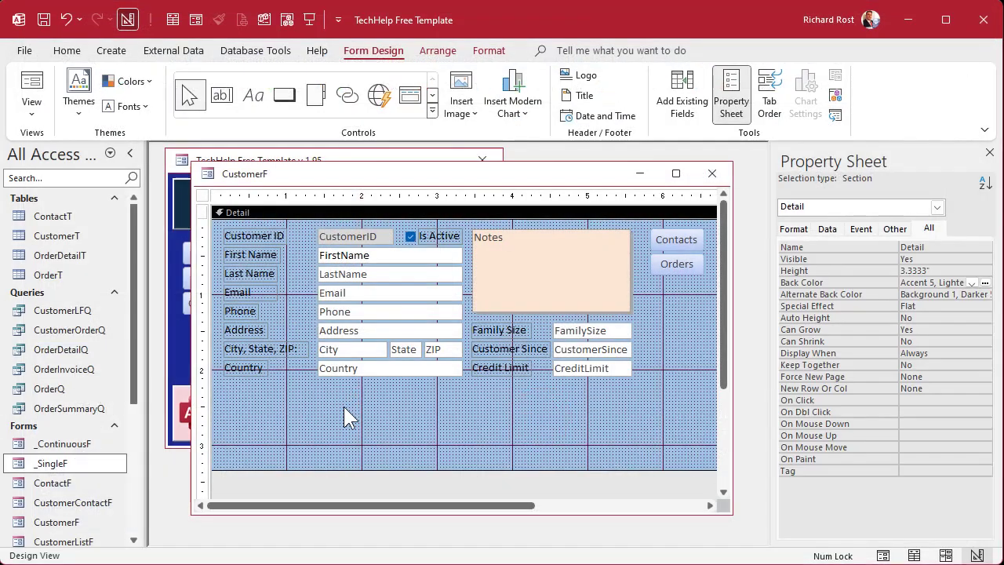
click(459, 108)
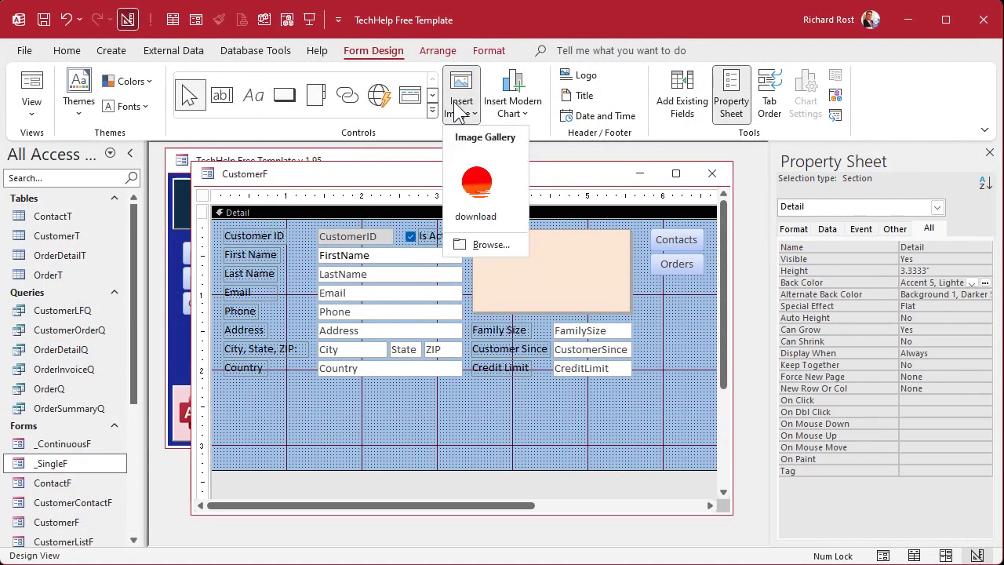
click(486, 245)
double_click(338, 455)
drag(327, 385, 429, 464)
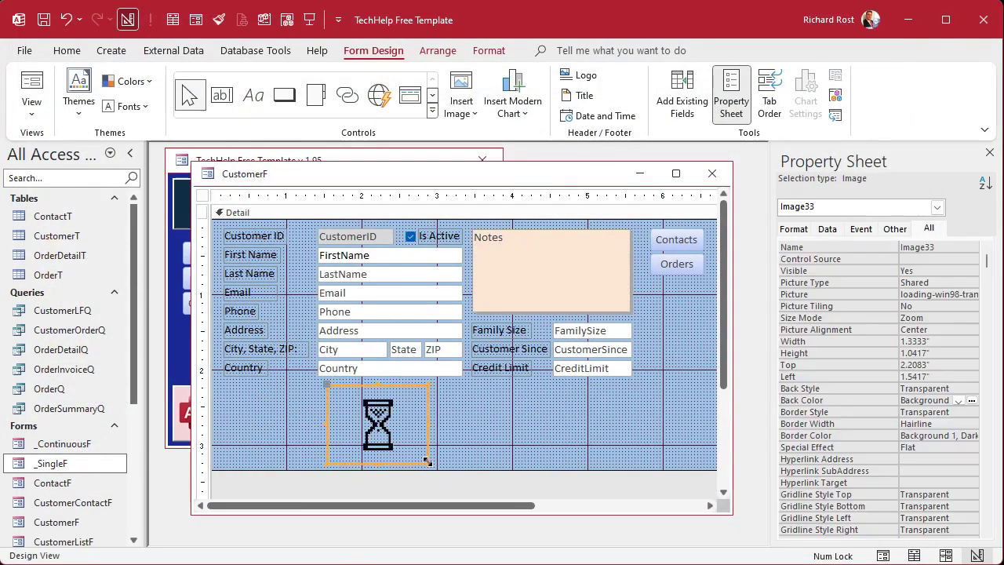
click(515, 426)
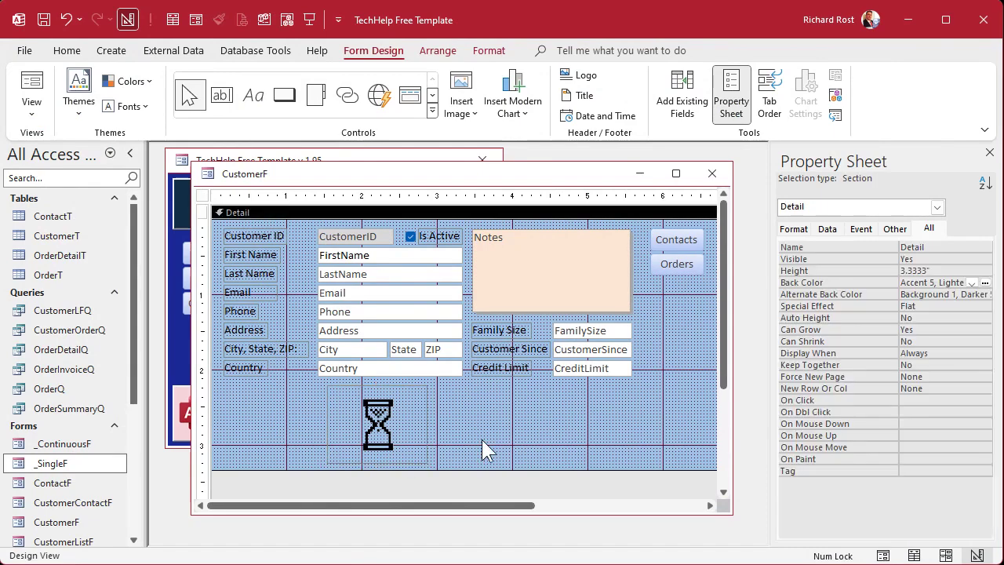
click(712, 174)
click(285, 279)
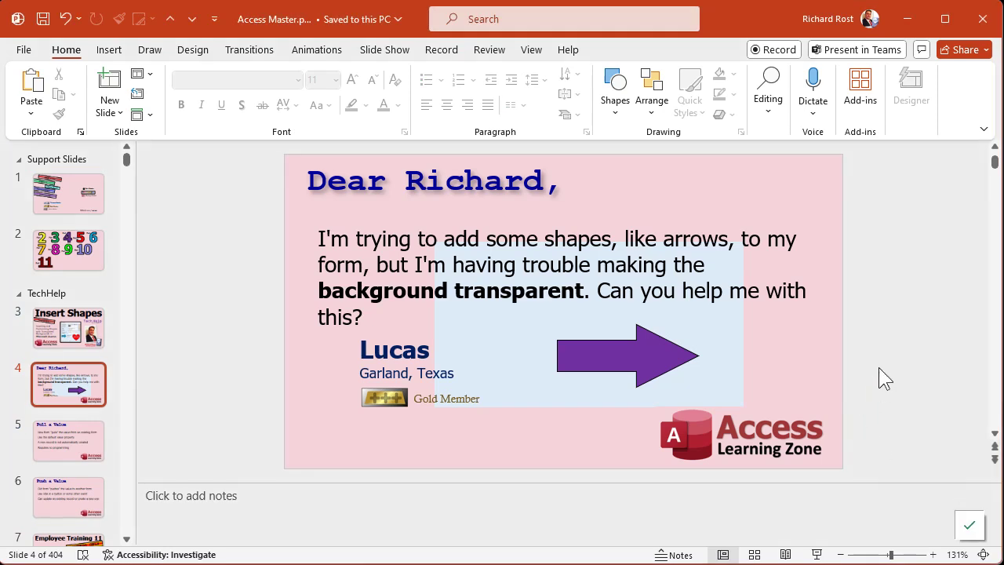
Switch to PowerPoint, delete the pale blue picture behind the arrow on slide 4, and move the arrow slightly up and left
click(720, 337)
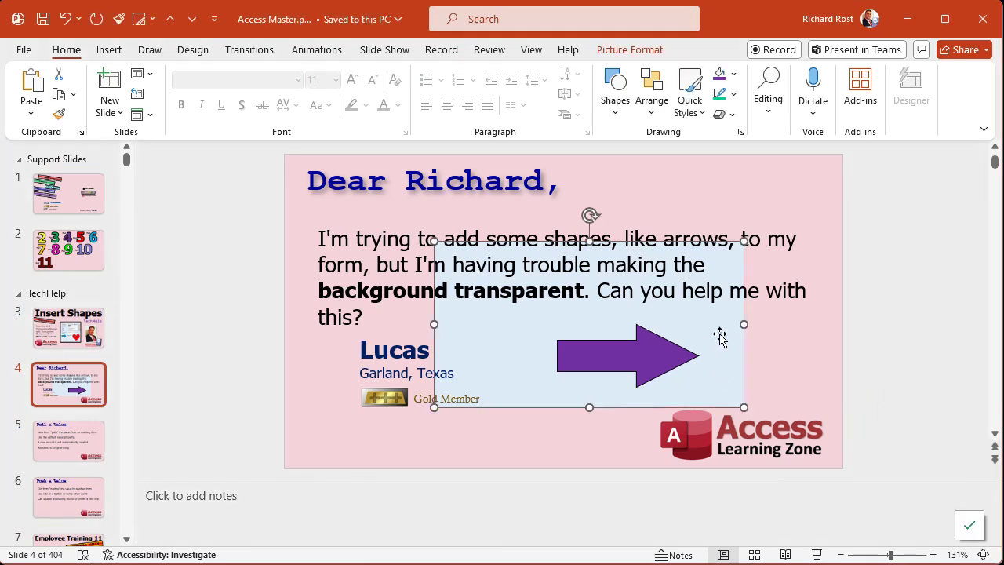
key(Delete)
click(632, 367)
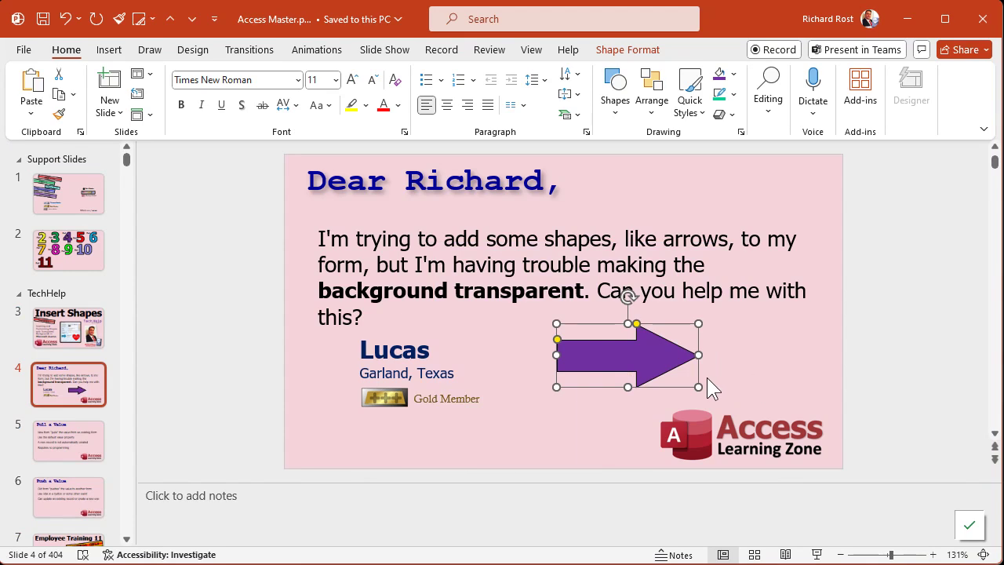
drag(612, 360, 583, 354)
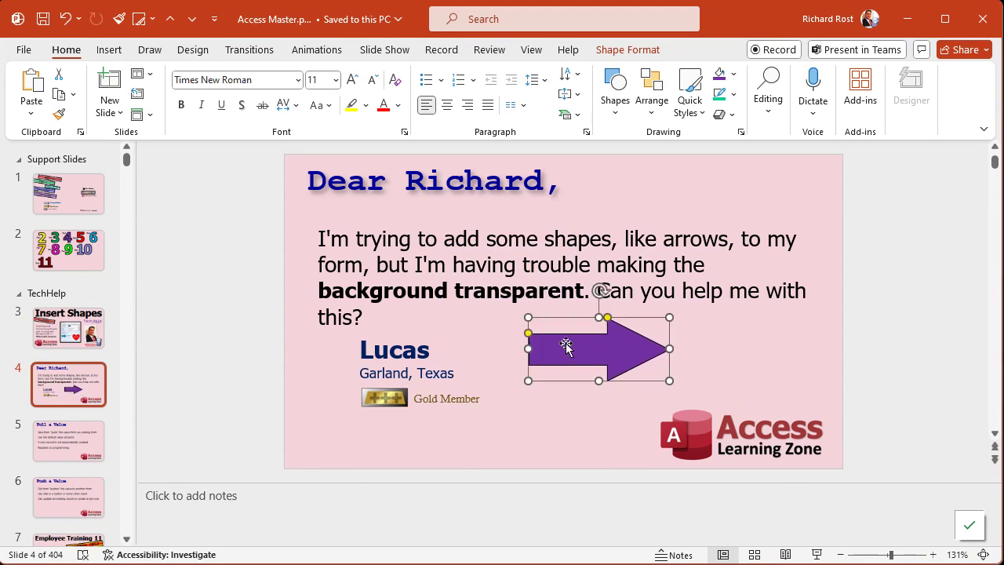
Save the purple arrow shape as the picture Picture4.png in My Drive
right_click(568, 350)
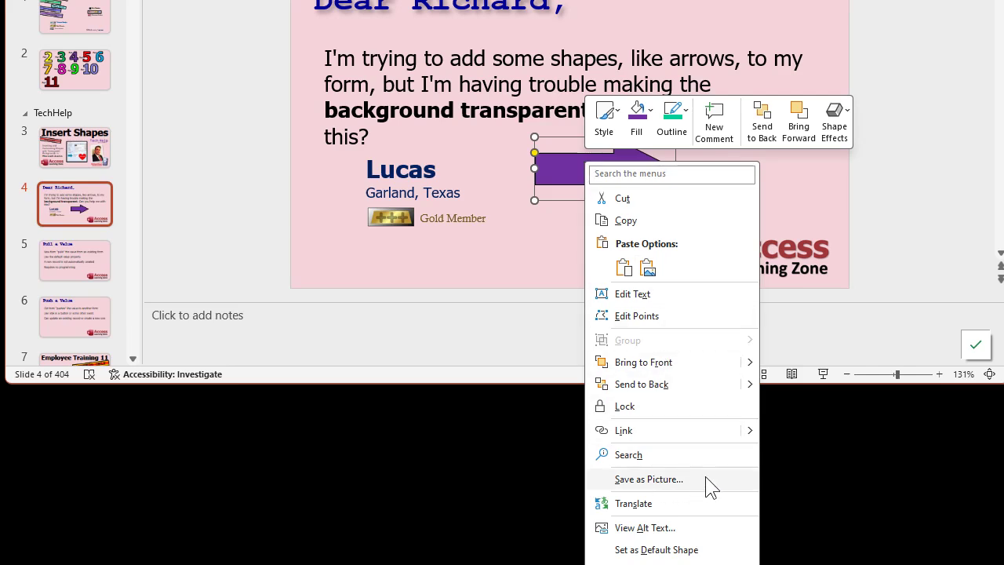
click(705, 476)
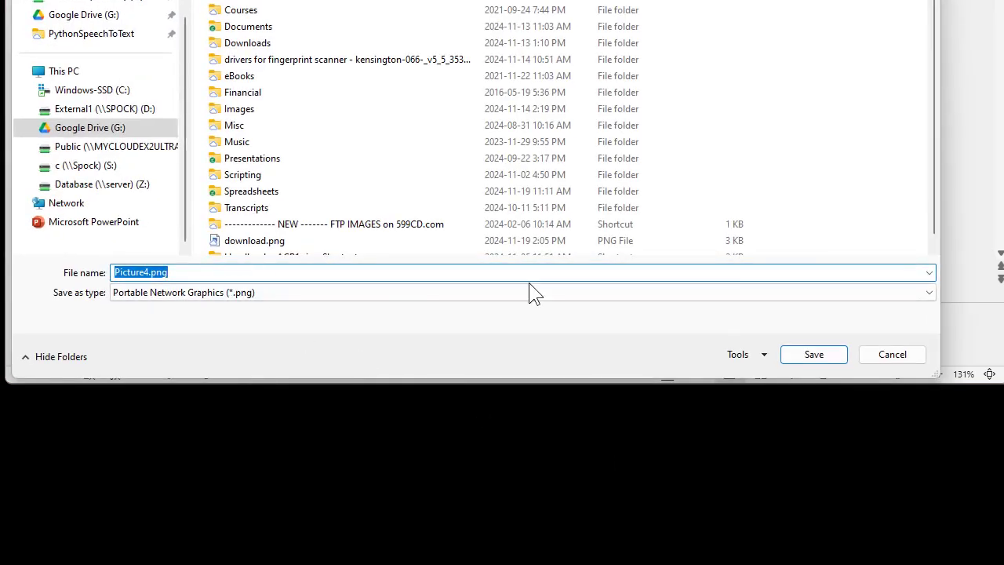
click(811, 359)
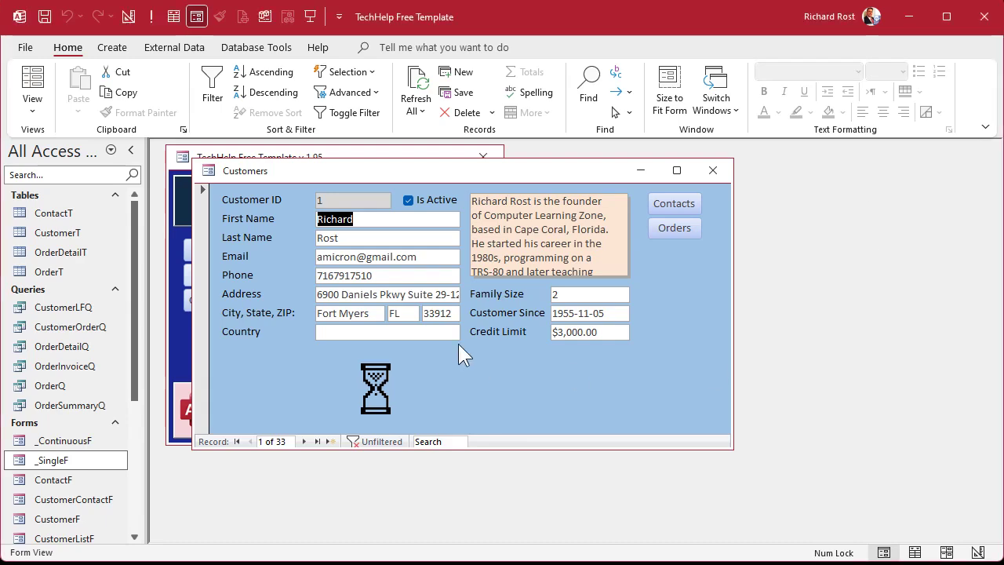
In Access, open CustomerF in Design View and insert Picture4.png from My Drive below the Credit Limit field
right_click(460, 346)
click(529, 401)
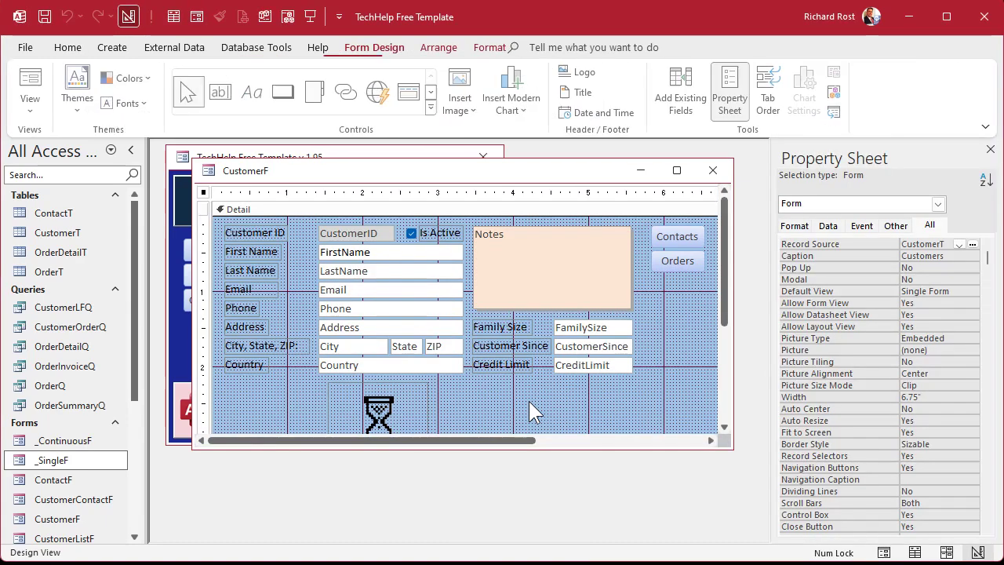
click(529, 401)
click(463, 95)
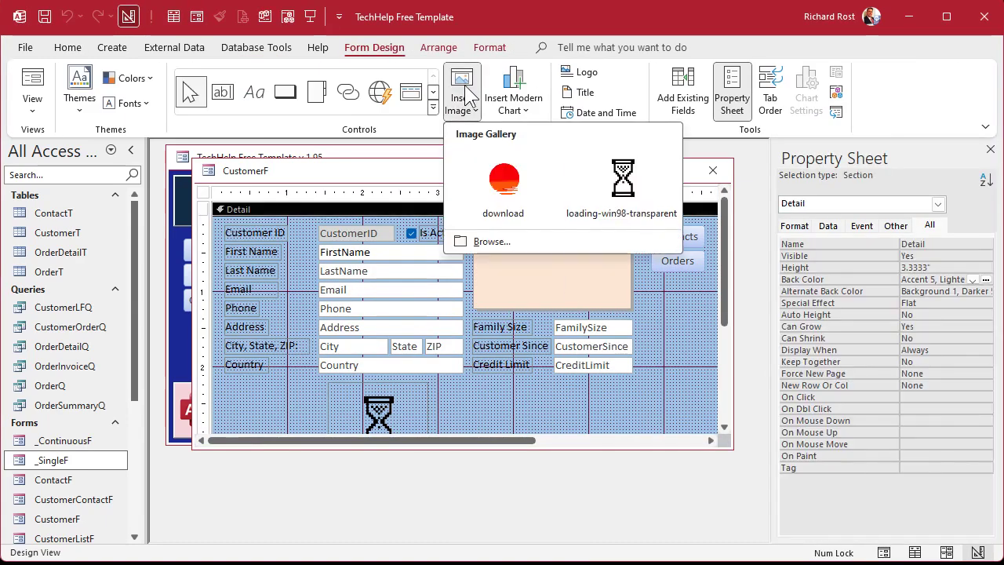
click(494, 242)
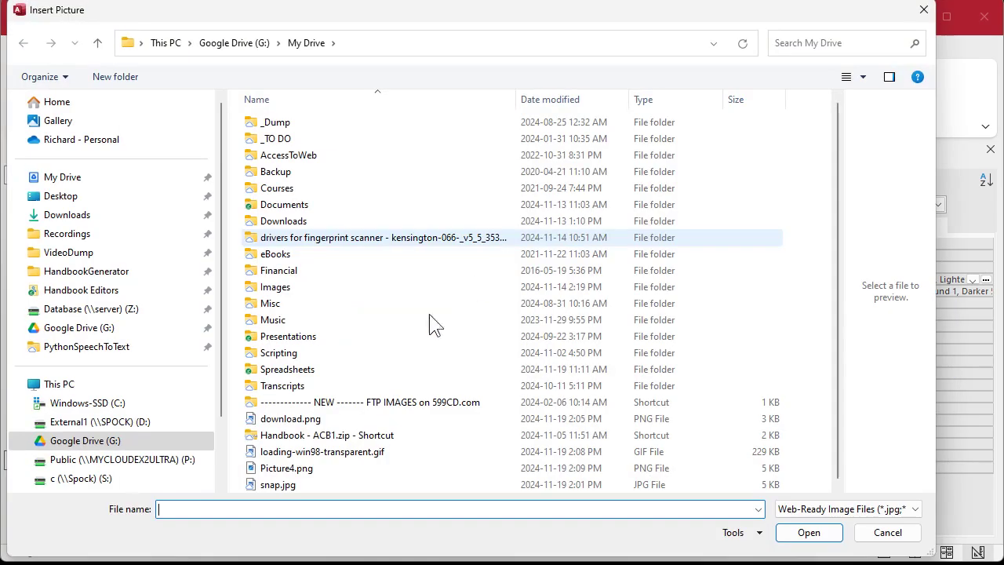
click(321, 469)
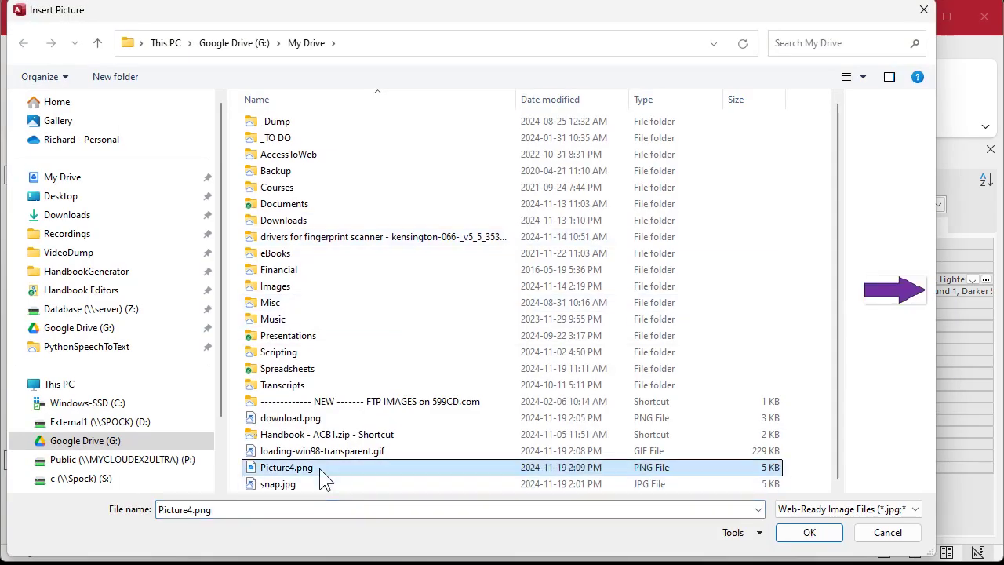
click(804, 537)
drag(471, 382, 610, 423)
click(670, 384)
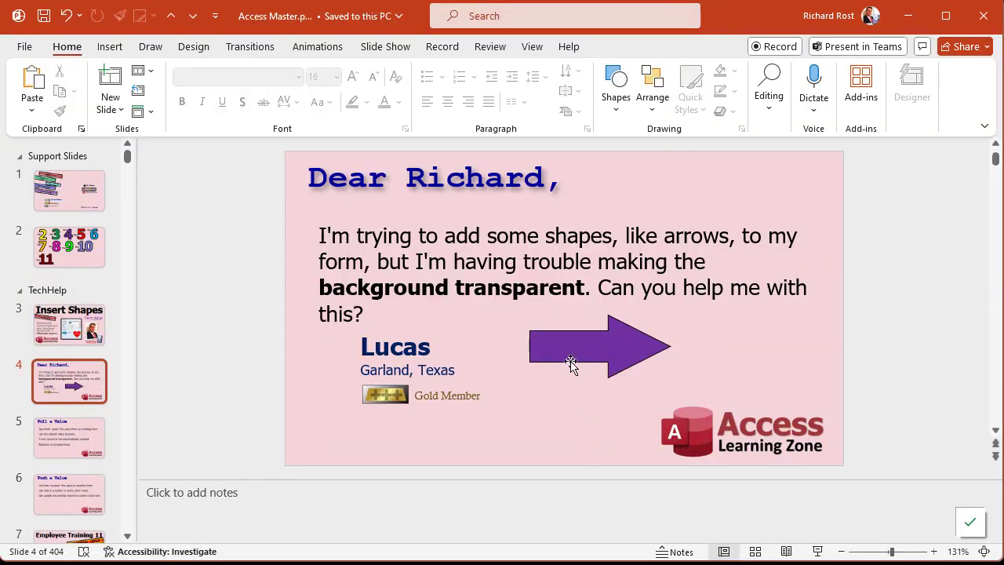
In PowerPoint, delete the purple arrow from slide 4
click(571, 356)
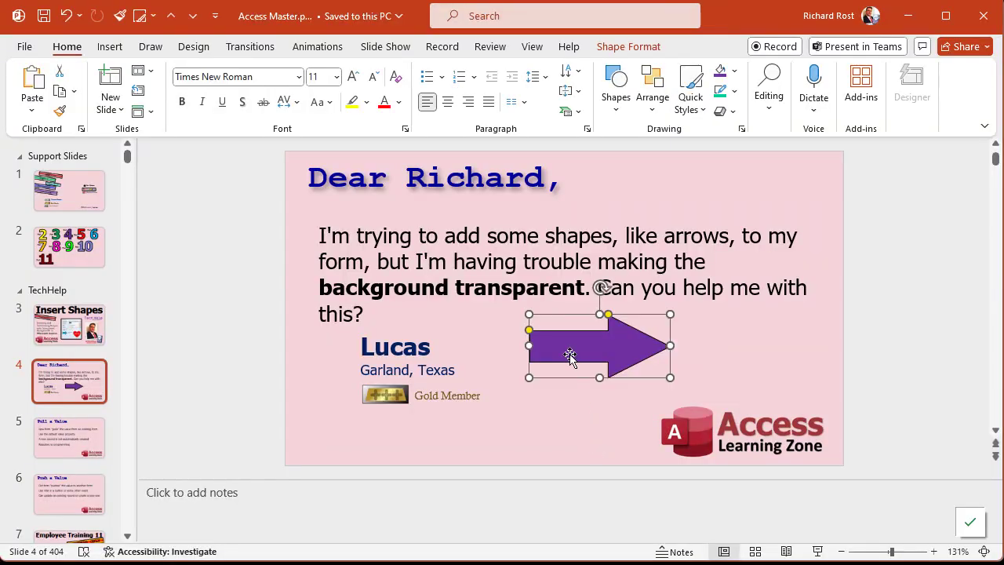
key(Delete)
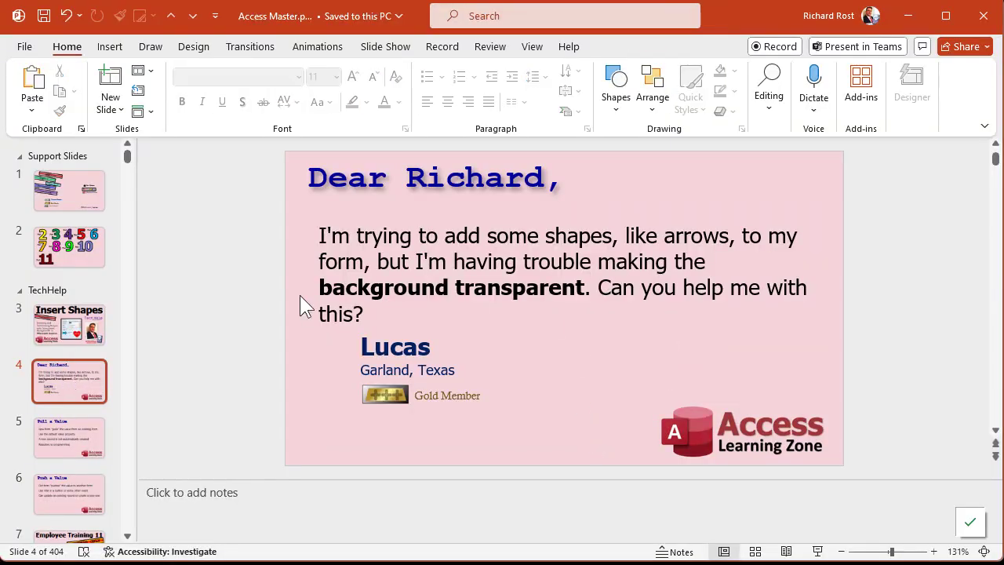
Save slide 2's green 9 together with its Part label as Picture5.png in My Drive
click(63, 251)
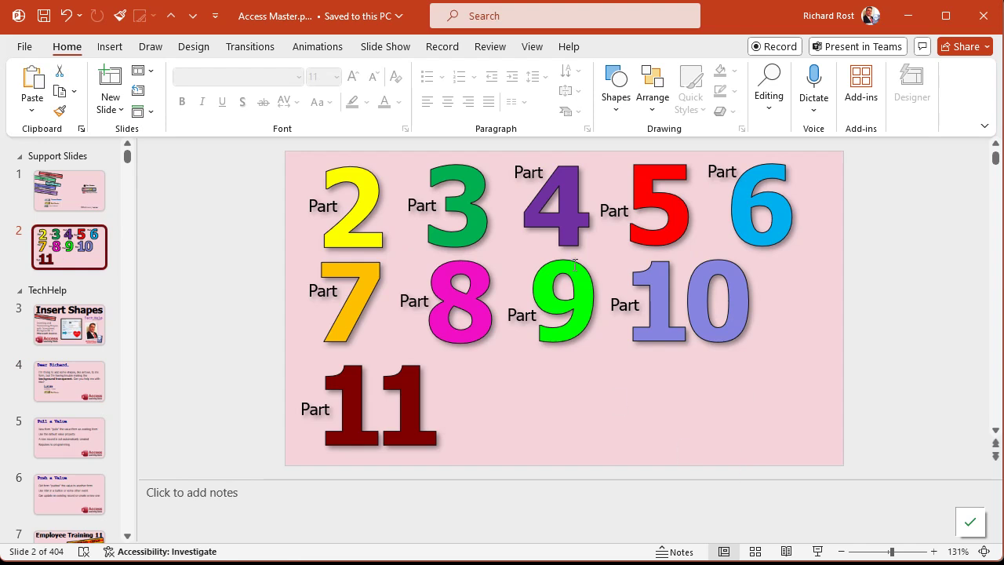
click(520, 318)
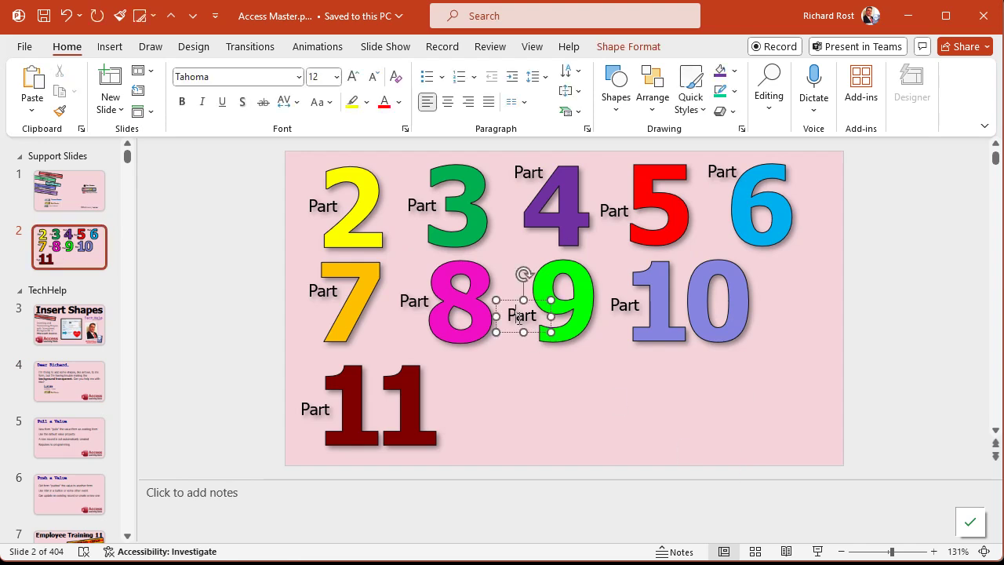
shift+click(562, 286)
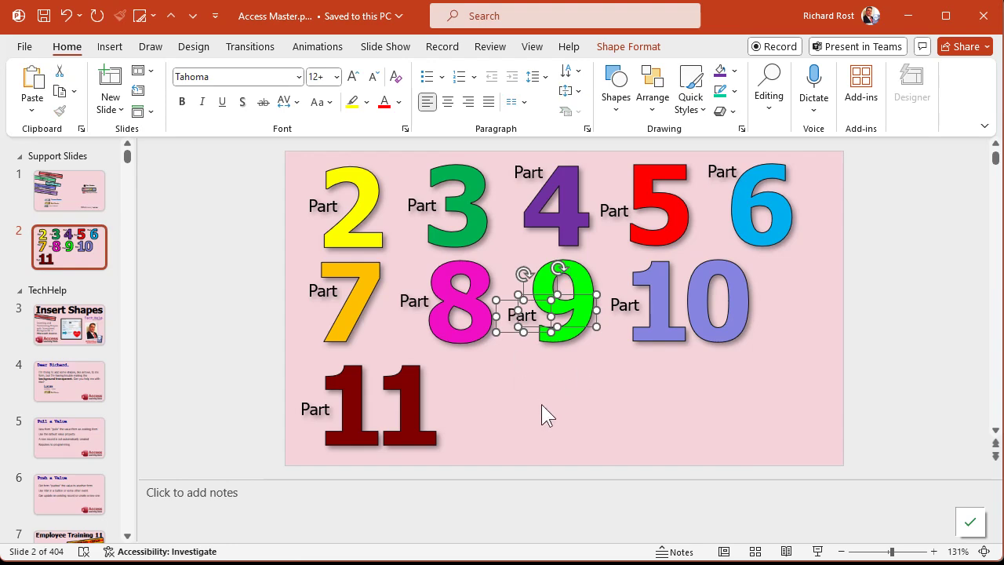
right_click(578, 330)
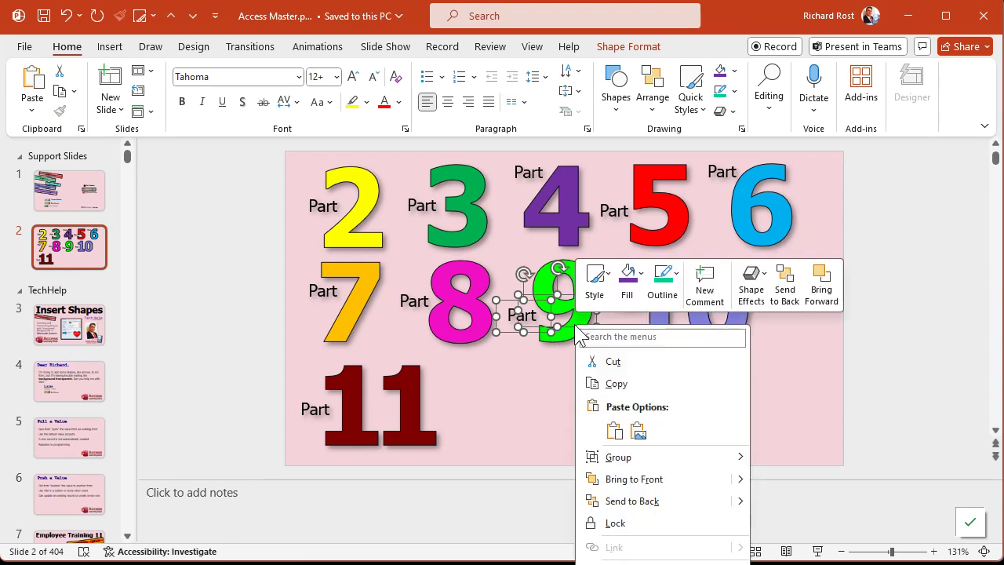
click(670, 560)
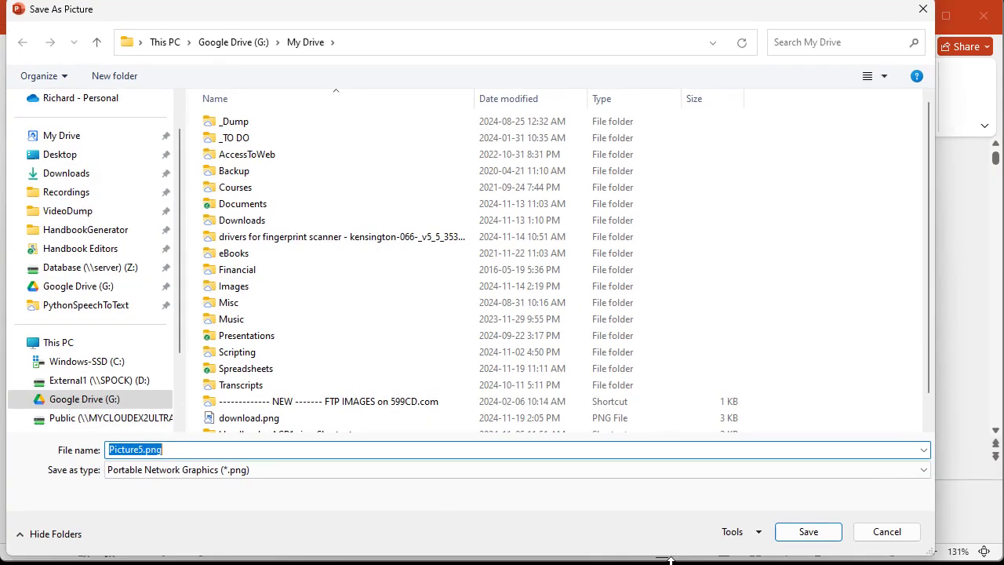
click(815, 532)
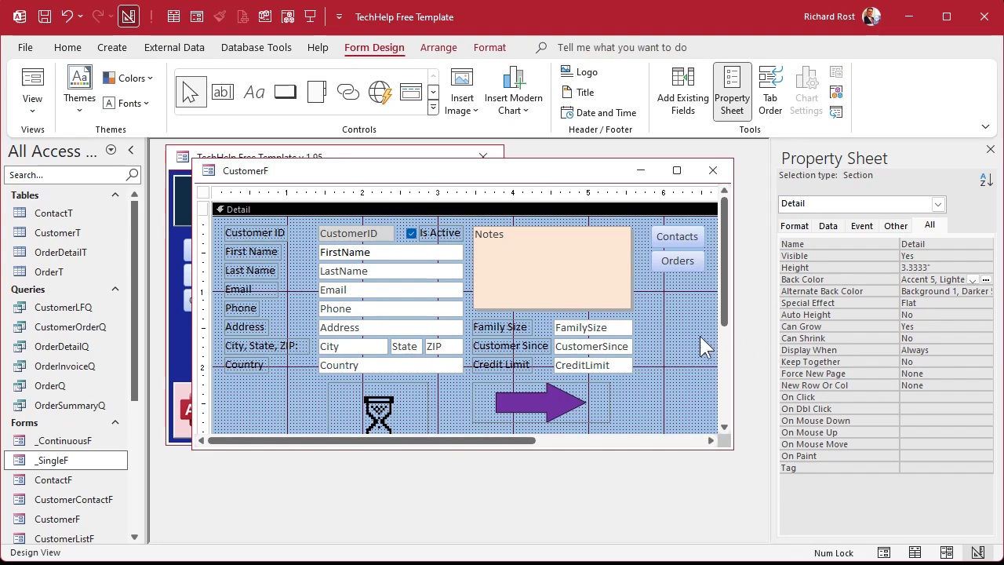
In Access, make the CustomerF window taller and insert Picture5.png below the Country label, beside the hourglass
drag(601, 449, 606, 520)
click(266, 389)
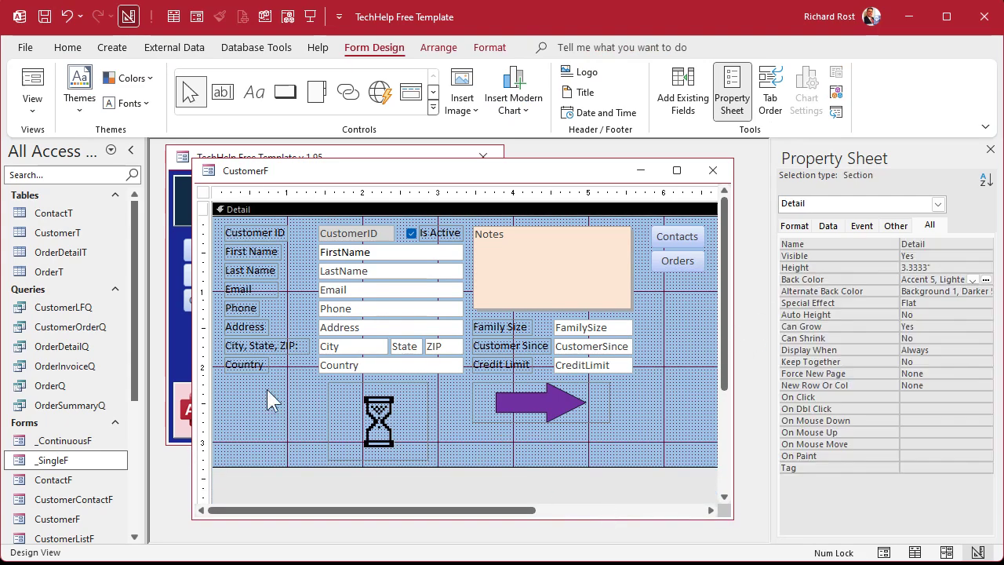
click(462, 106)
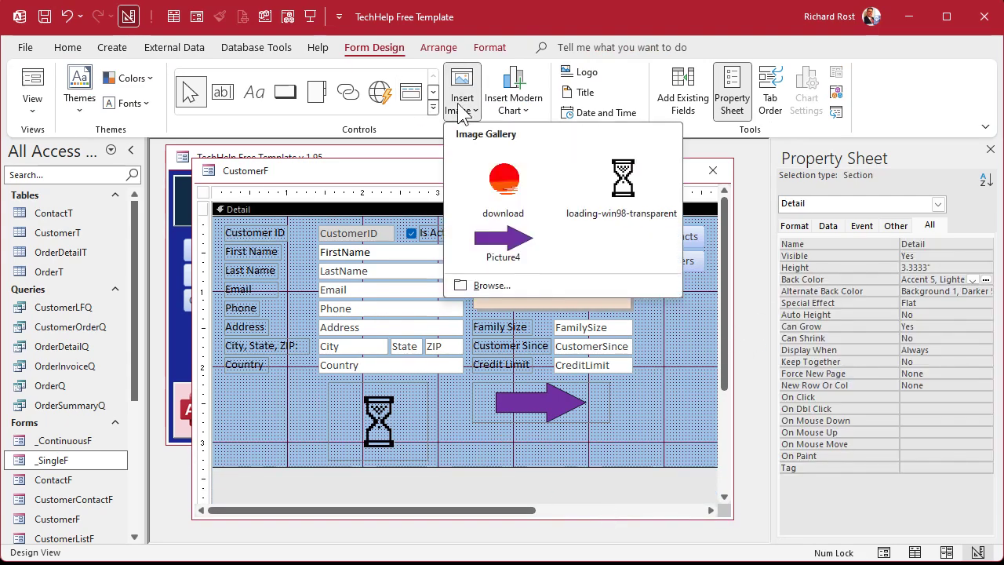
click(492, 285)
double_click(331, 467)
drag(227, 386, 321, 461)
click(480, 455)
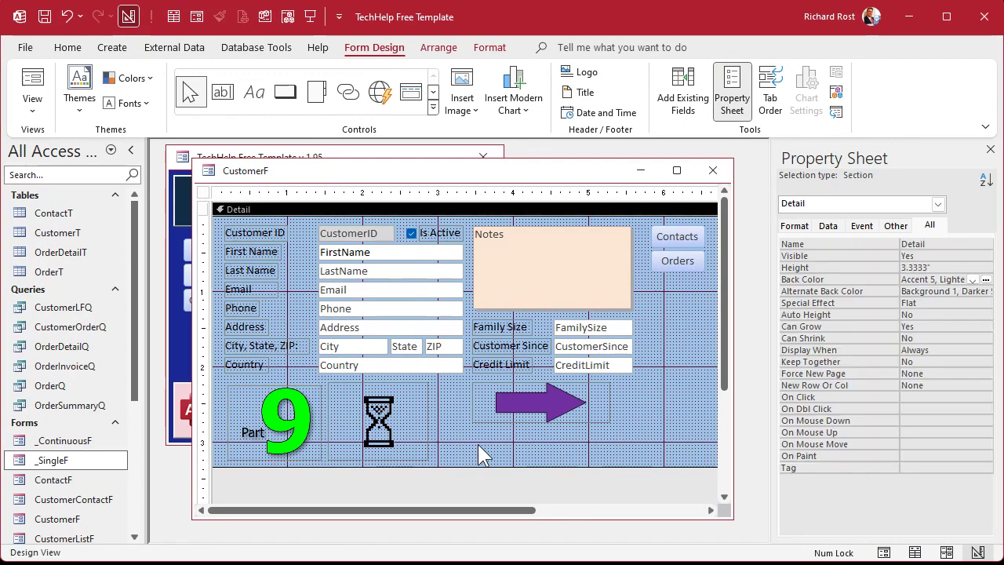
Move the Part 9 image up over the form fields and enlarge it to about 2.96 by 2.79 inches
drag(271, 423, 434, 264)
drag(486, 301, 615, 438)
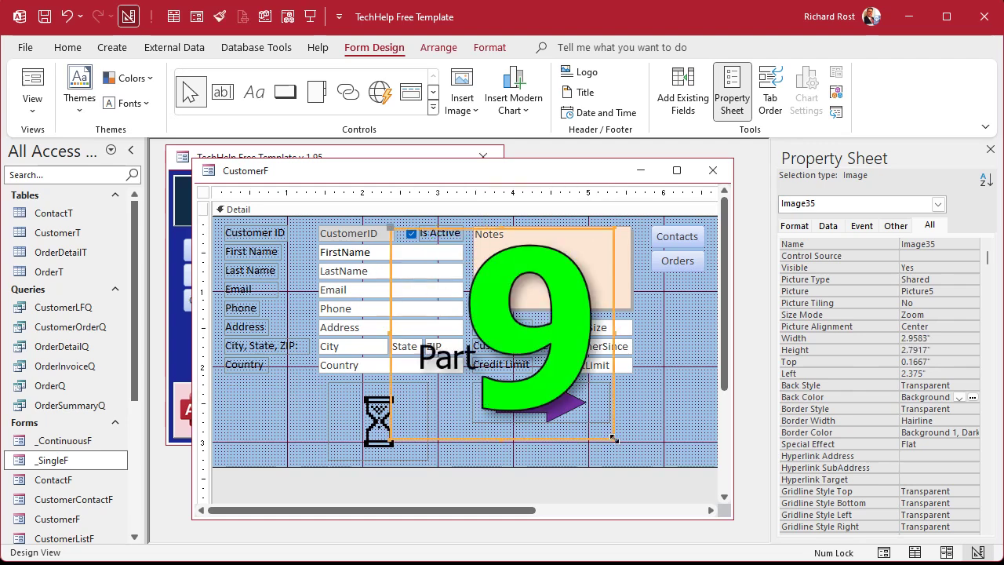
Cycle the Part 9 image's Size Mode through Stretch and back to Zoom
double_click(938, 315)
double_click(939, 316)
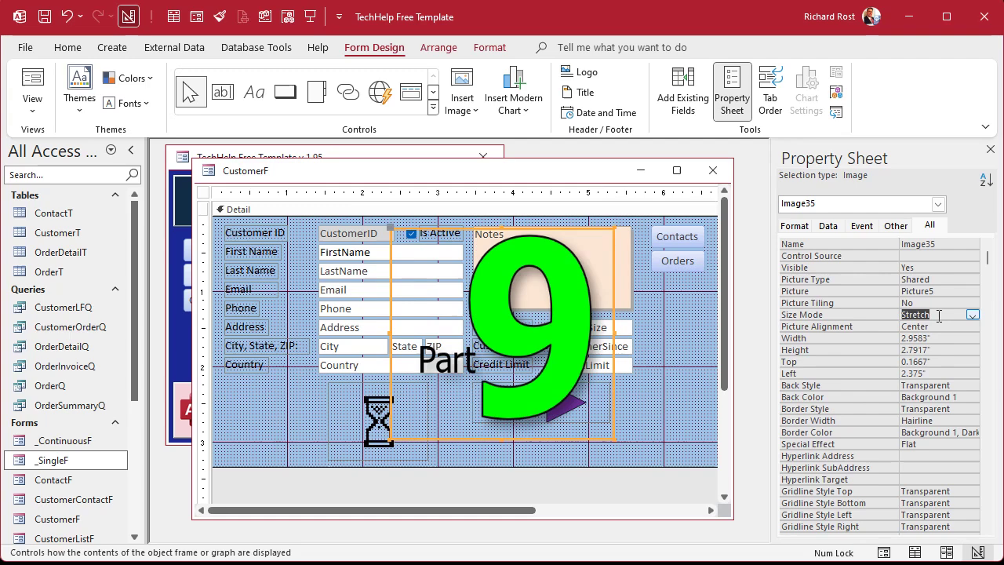
double_click(939, 316)
Move the enlarged Part 9 image over the name, address and Country fields, clear of the Notes box
drag(493, 321, 345, 325)
click(688, 358)
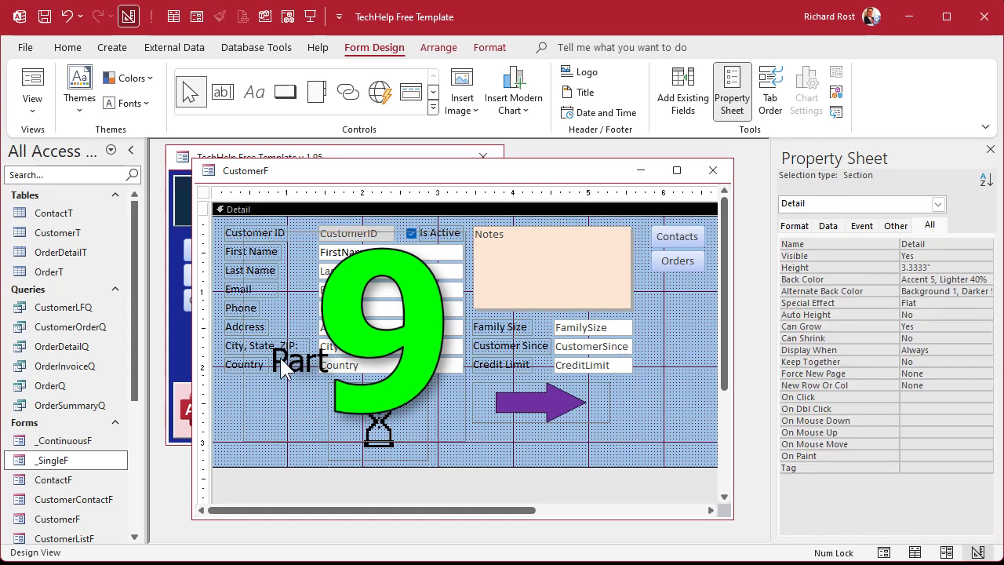
View CustomerF in Form View and step through its fields to examine how they behave beneath the overlapping image
click(196, 17)
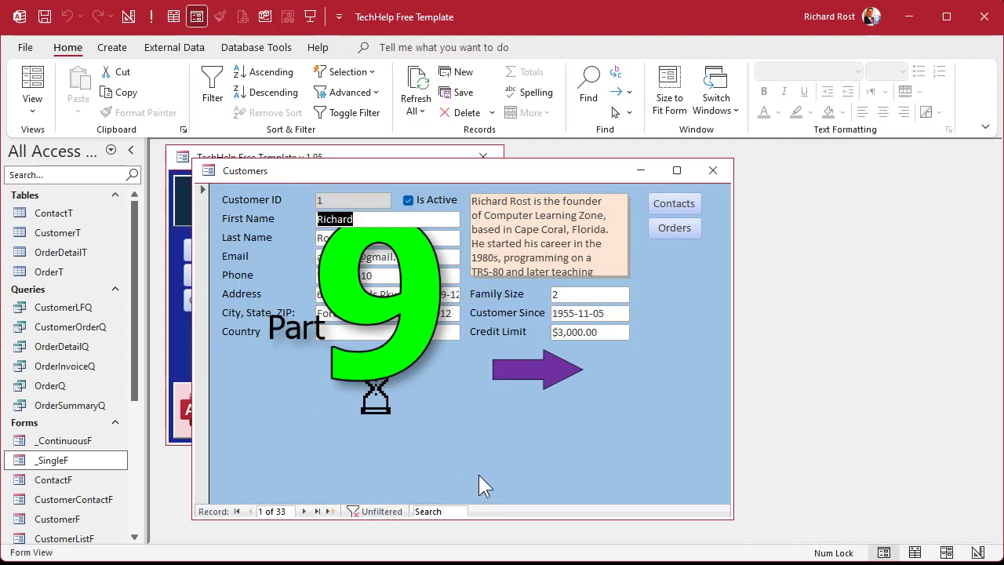
key(Tab)
key(Tab)
key(Tab)
key(Tab)
key(Tab)
key(Tab)
key(Tab)
key(Tab)
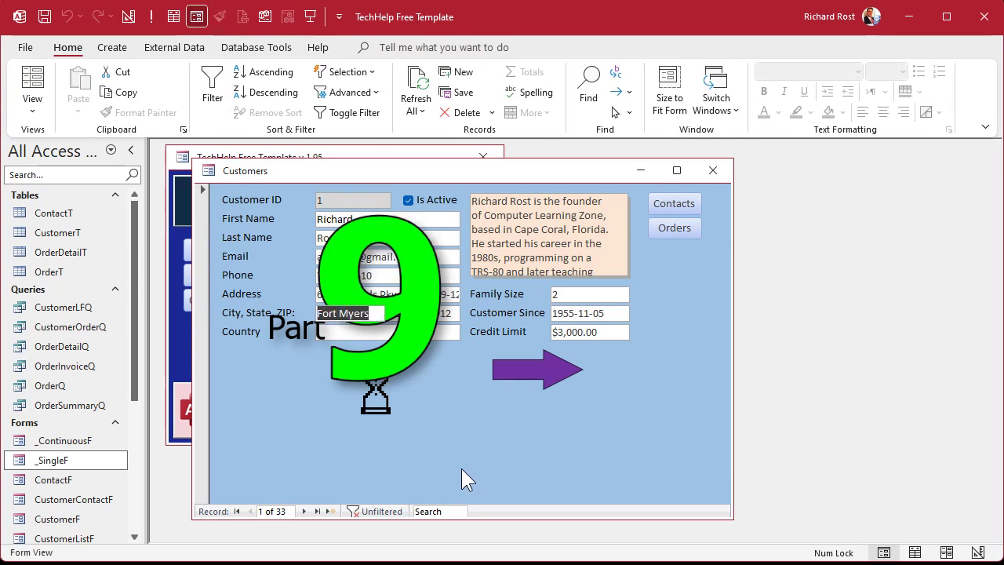
key(Tab)
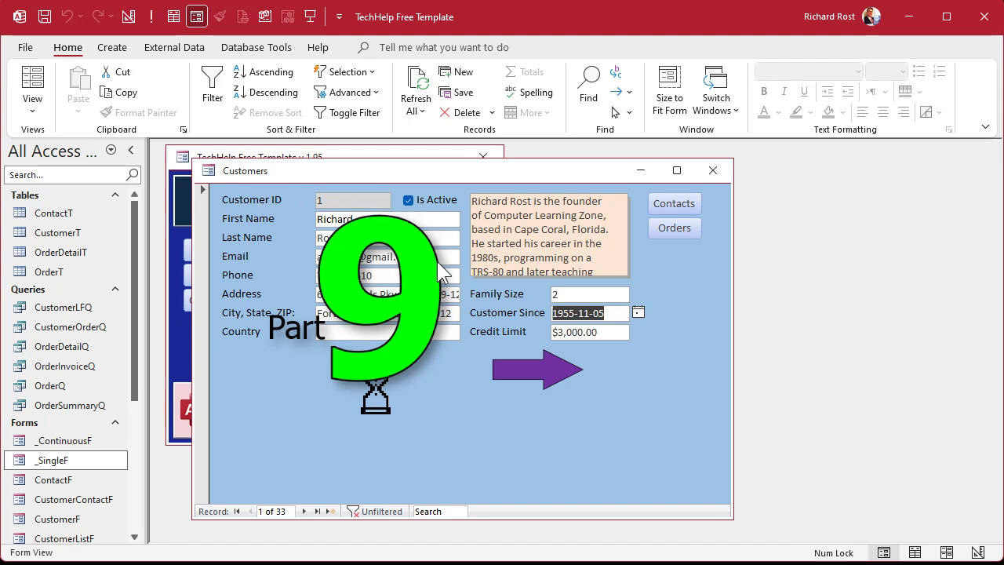
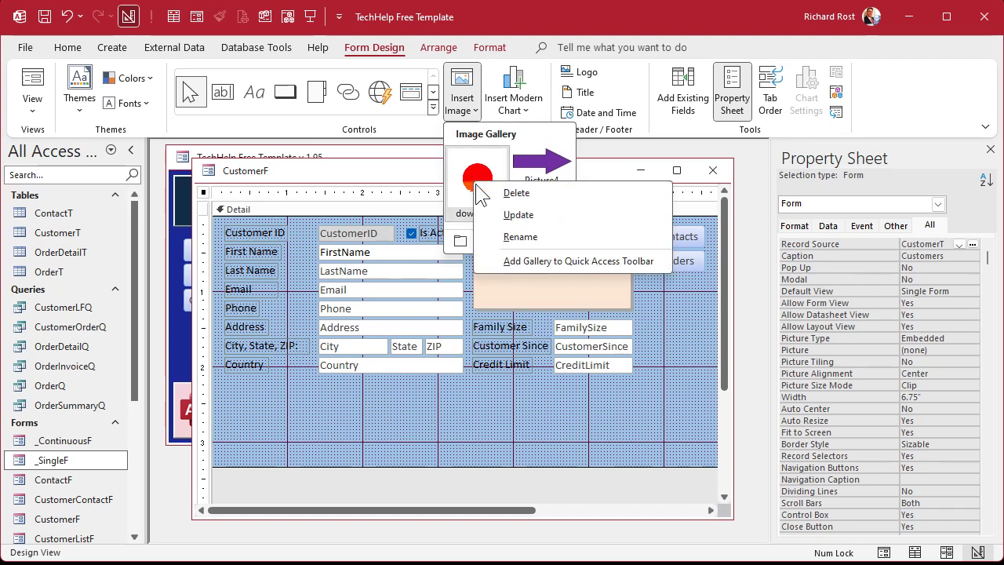
Delete the download image from the Image Gallery and reopen the gallery
click(539, 192)
click(473, 110)
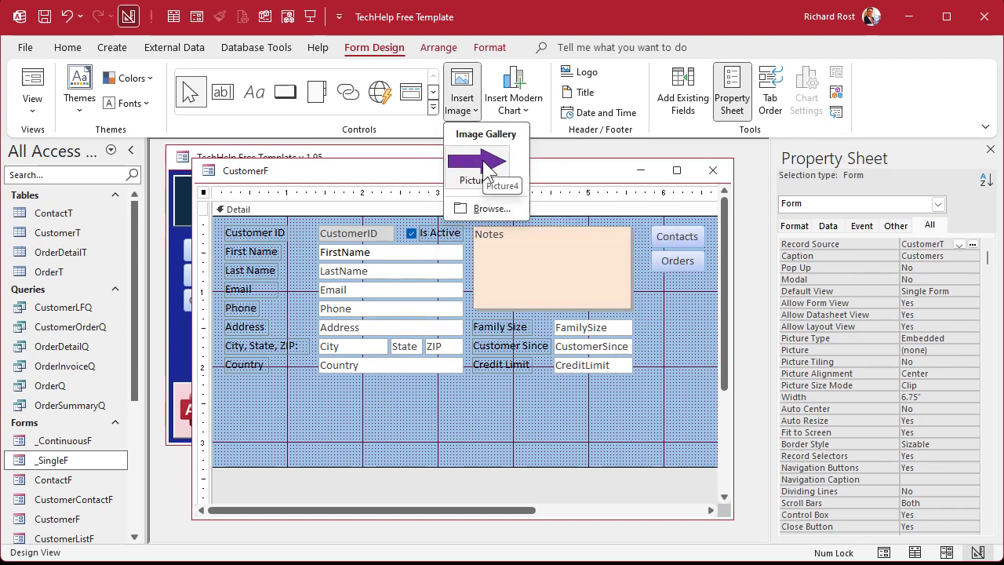
Insert heart.png below the Country field as an image about 1.875" wide and 1.29" high
click(474, 210)
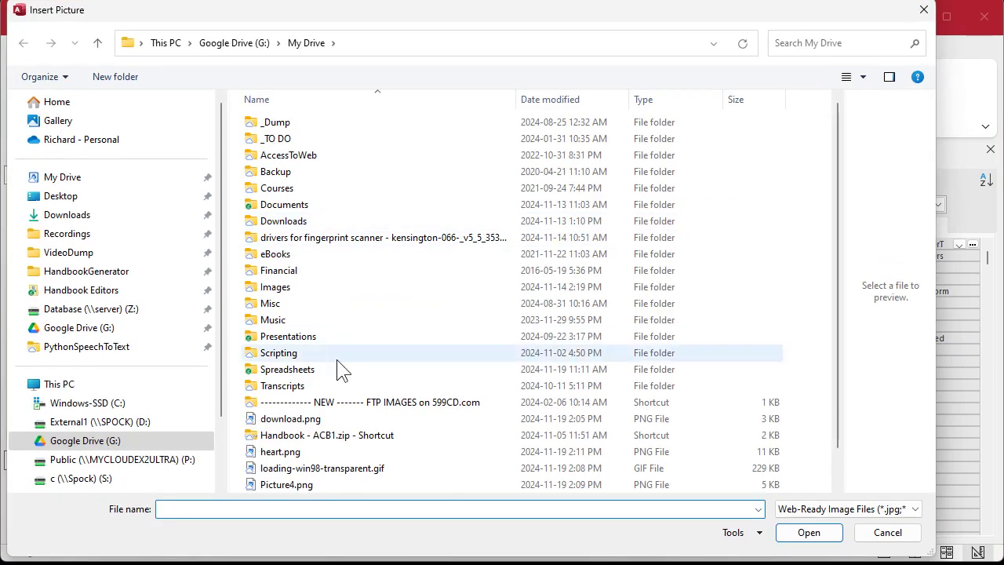
click(281, 452)
click(816, 533)
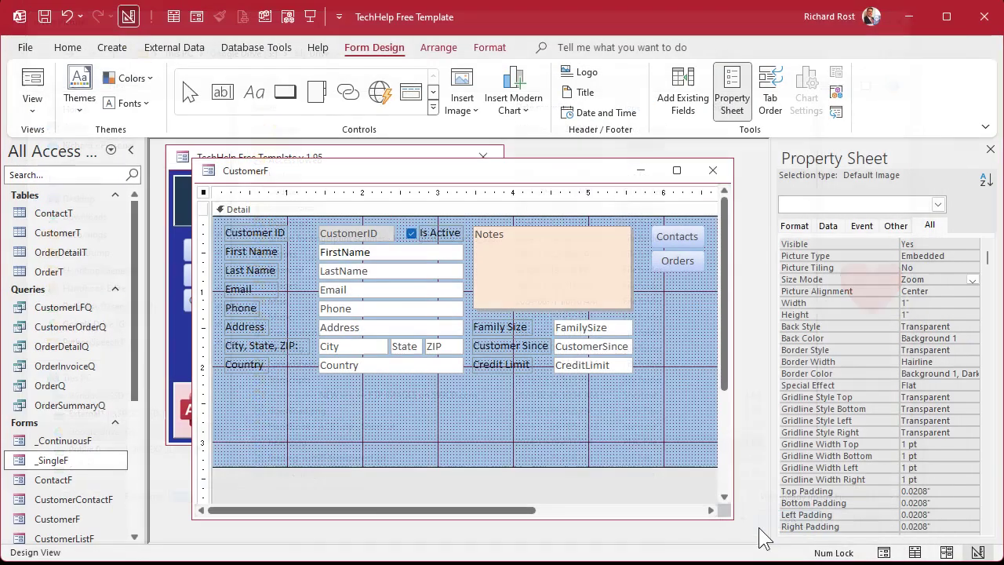
drag(318, 376, 460, 472)
click(538, 446)
drag(524, 473, 520, 484)
click(385, 424)
drag(386, 426, 389, 432)
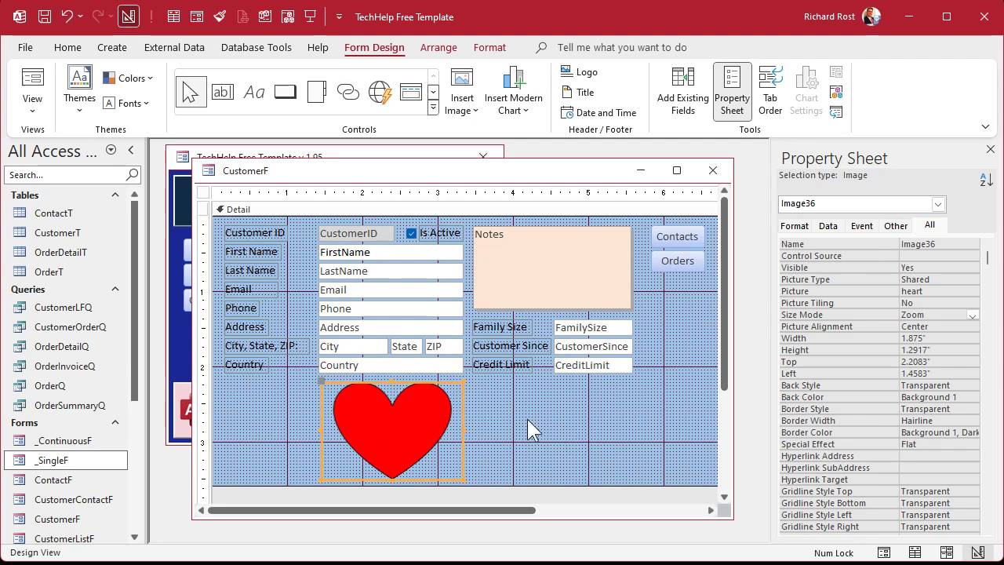
Delete the Credit Limit label and move the CreditLimit text box onto the heart image
click(598, 330)
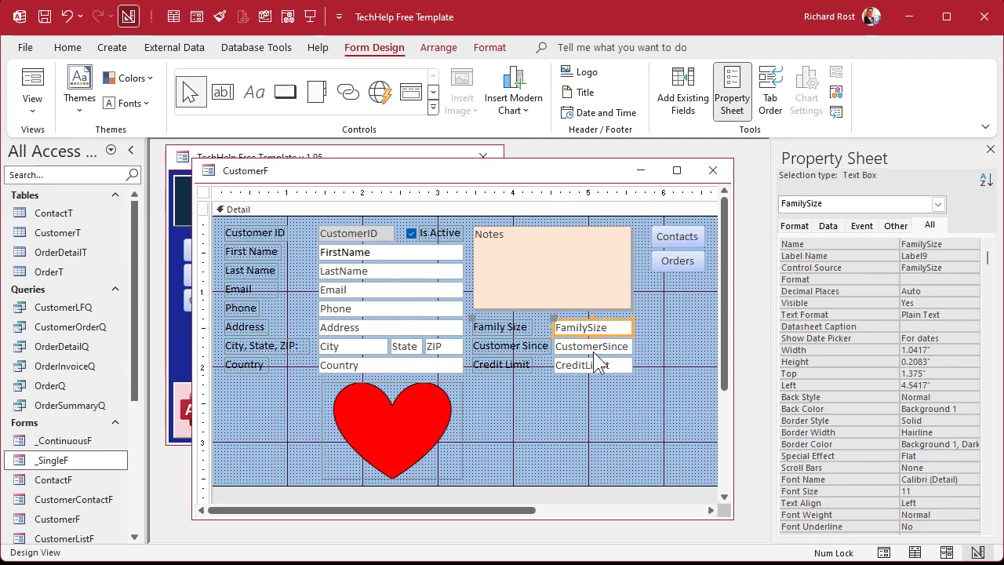
click(596, 365)
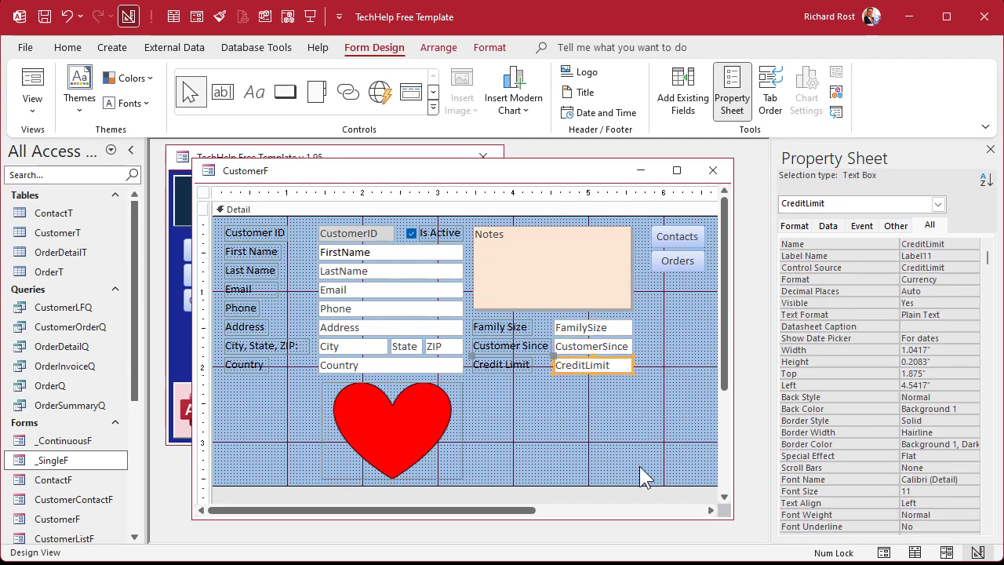
click(495, 366)
click(595, 390)
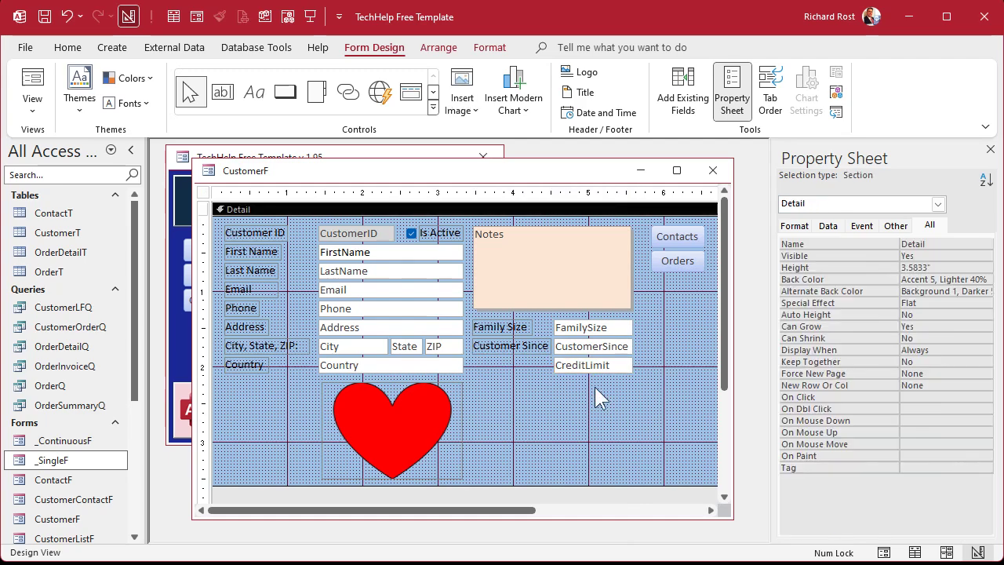
drag(590, 366, 372, 423)
Send the heart image to the back, behind the CreditLimit text box
click(404, 420)
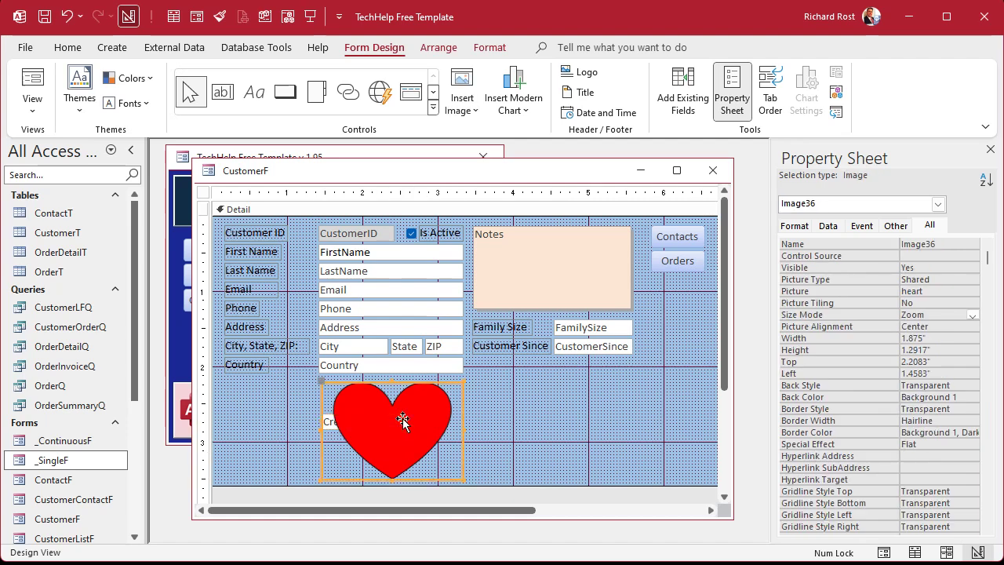
click(263, 437)
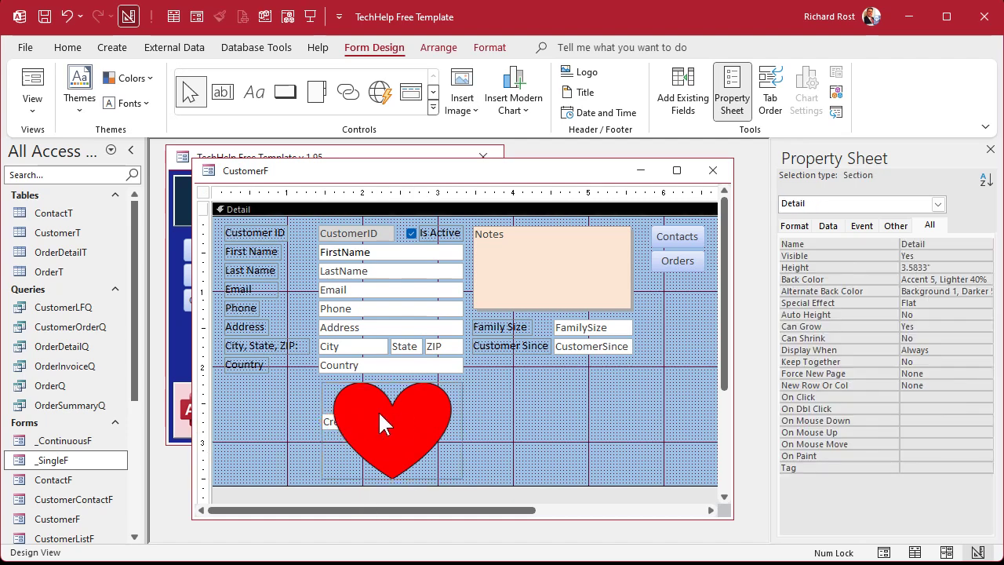
click(428, 407)
right_click(427, 407)
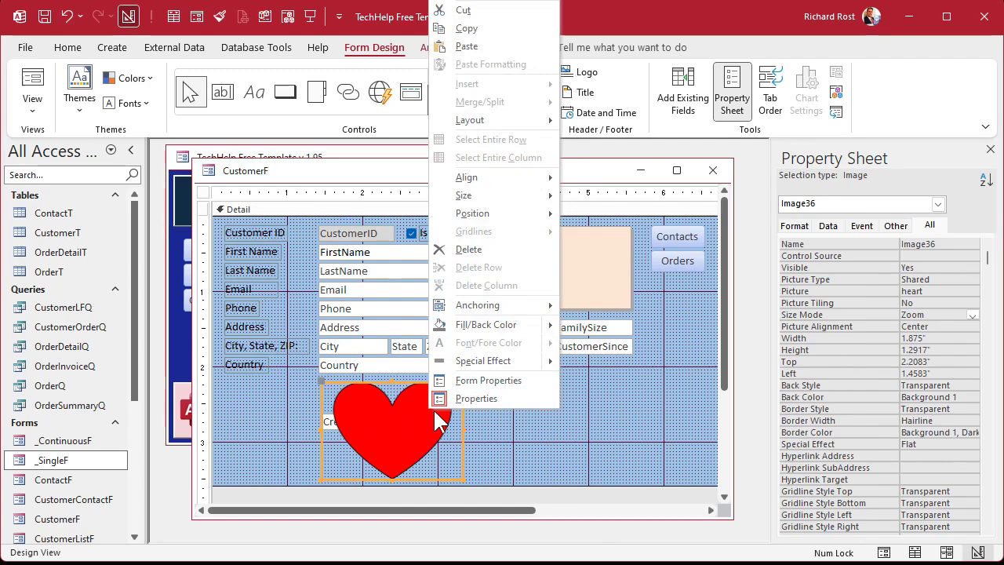
mouse_move(510, 216)
click(613, 233)
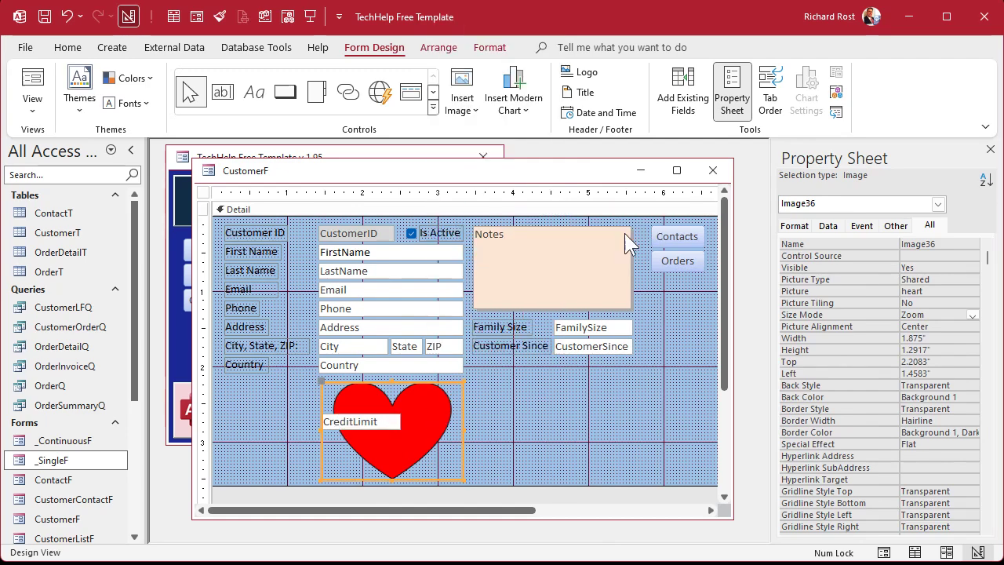
Resize the CreditLimit text box to the heart image's full width, 1.875", and a height of about 0.42"
click(372, 437)
click(378, 422)
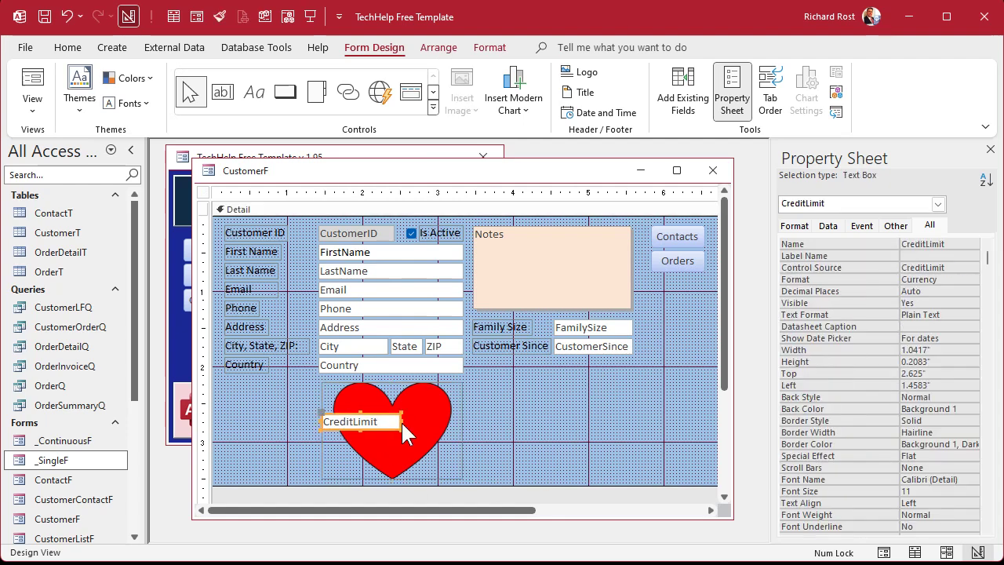
drag(398, 422, 464, 422)
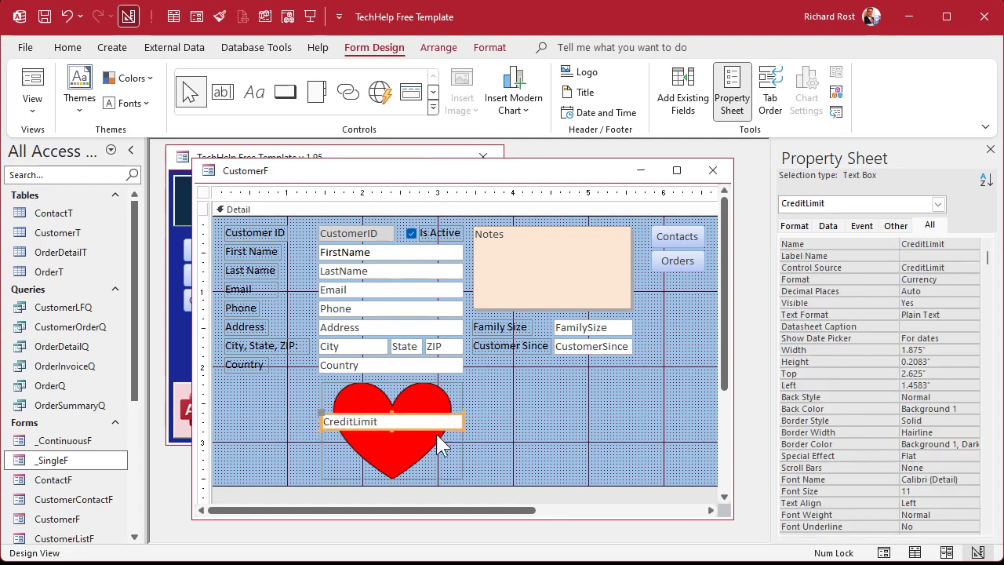
drag(391, 427, 392, 442)
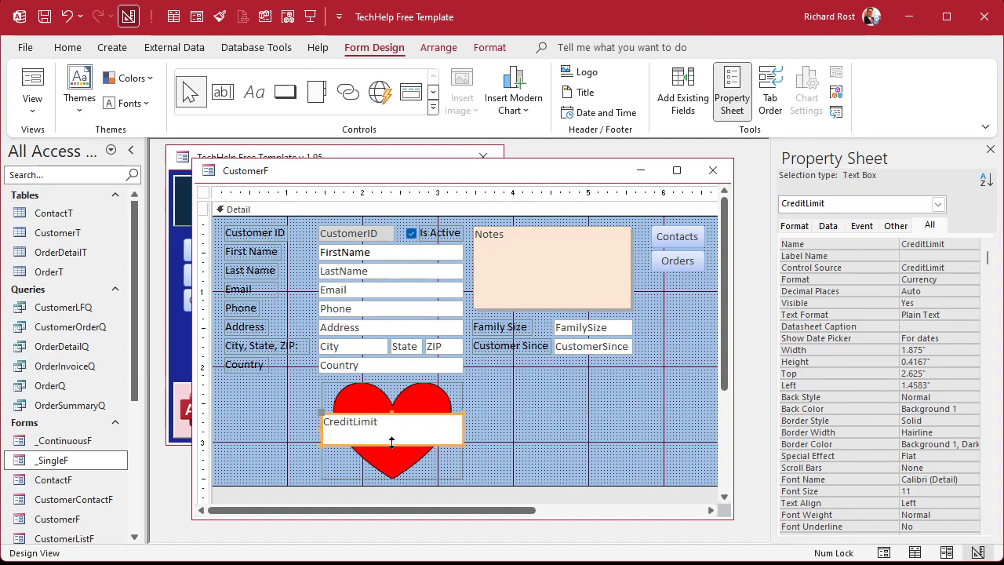
Make the CreditLimit text box's background and outline transparent
click(491, 48)
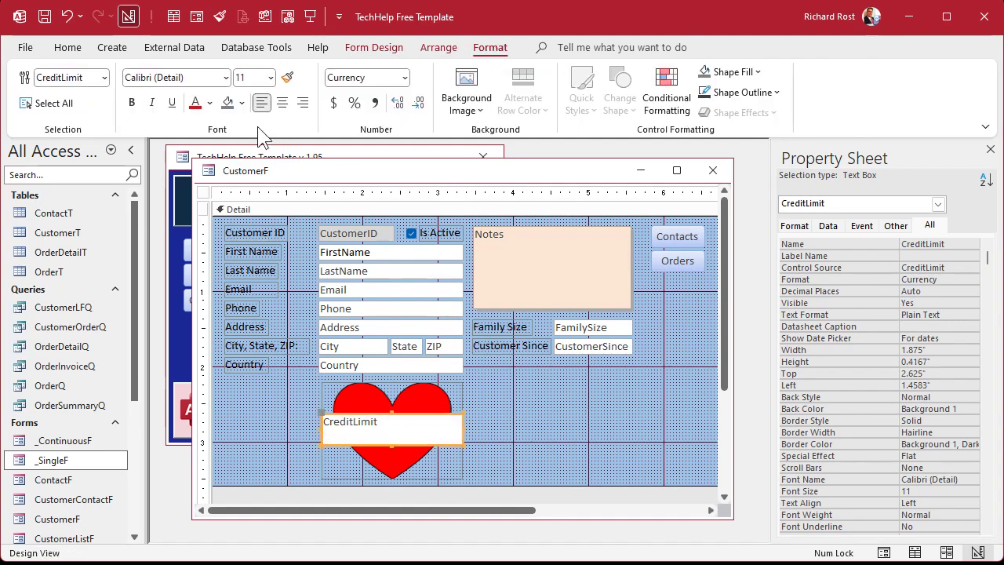
click(242, 103)
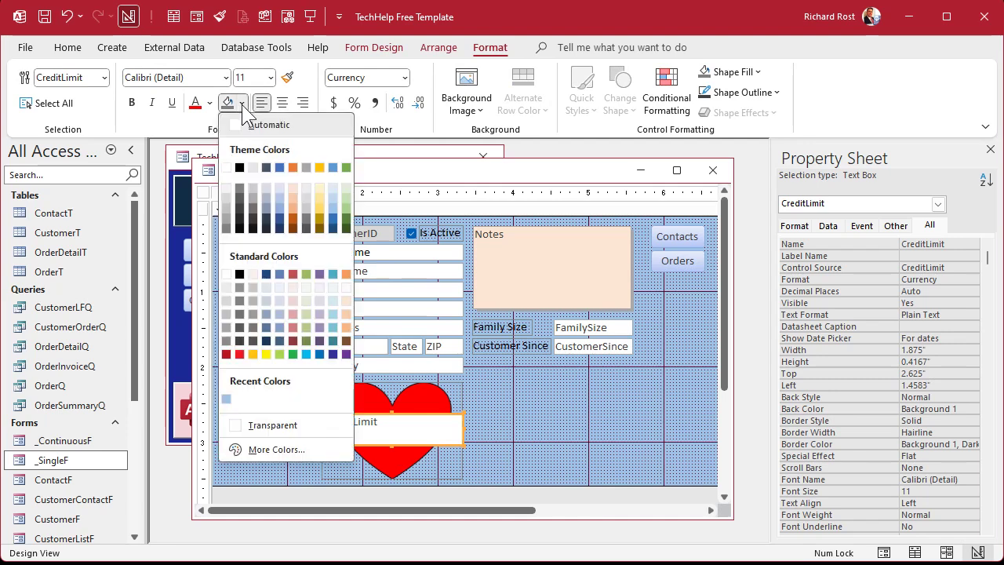
click(269, 422)
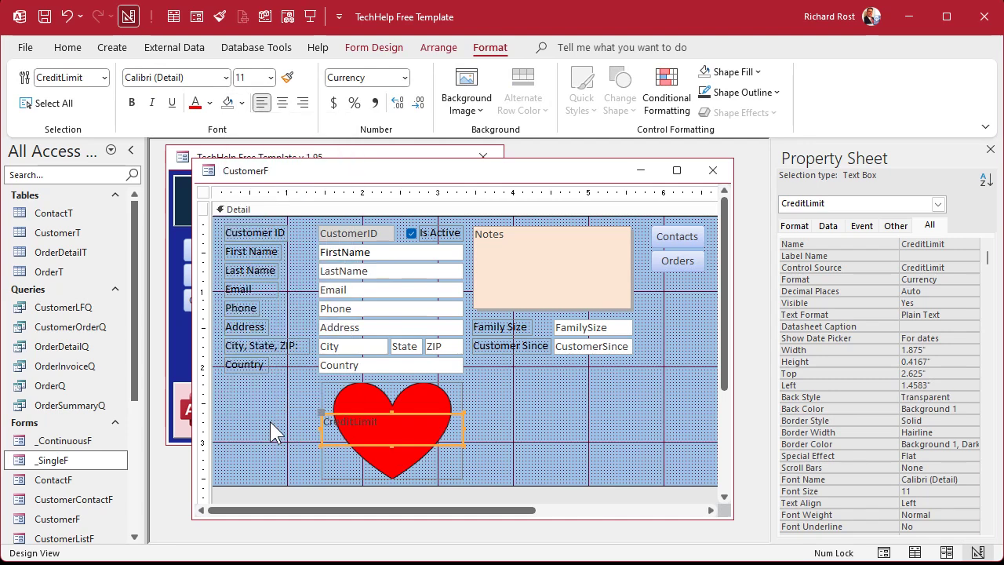
click(769, 93)
click(747, 416)
Format the CreditLimit text as centered, white, bold and size 22
click(282, 102)
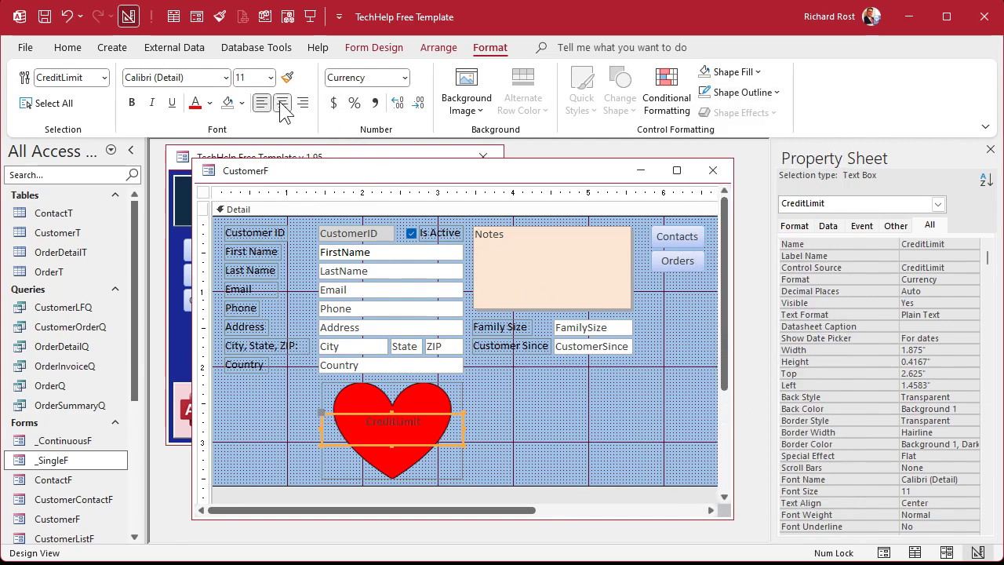
click(210, 103)
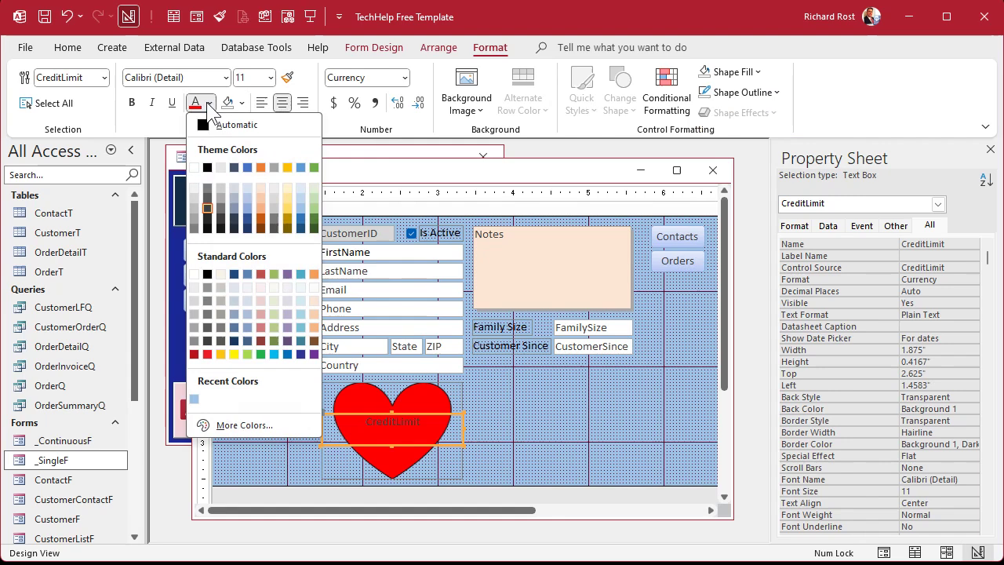
click(194, 274)
click(132, 103)
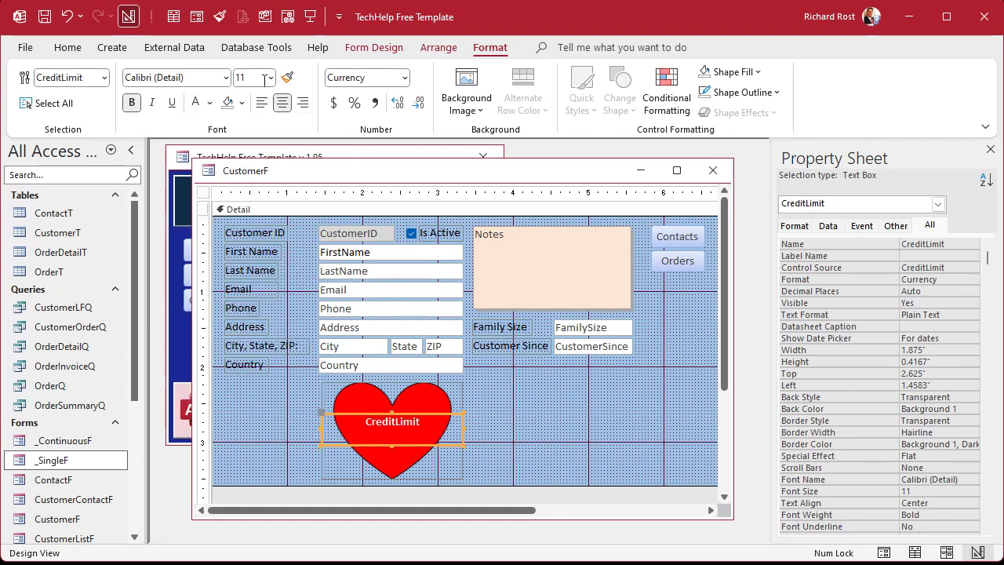
click(270, 77)
click(249, 245)
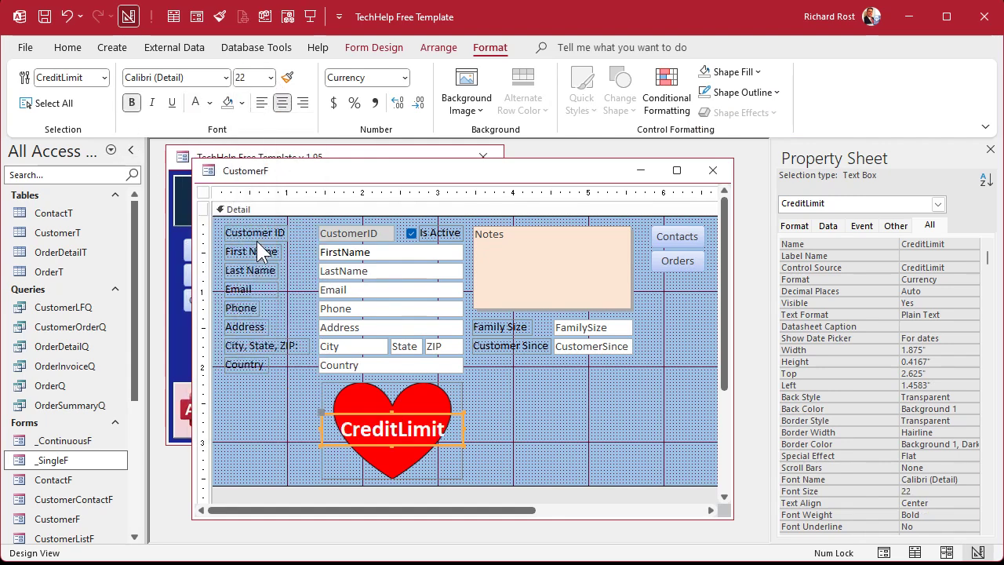
Close the CustomerF design and reopen the form from the Main Menu to view the credit limit over the heart
click(635, 445)
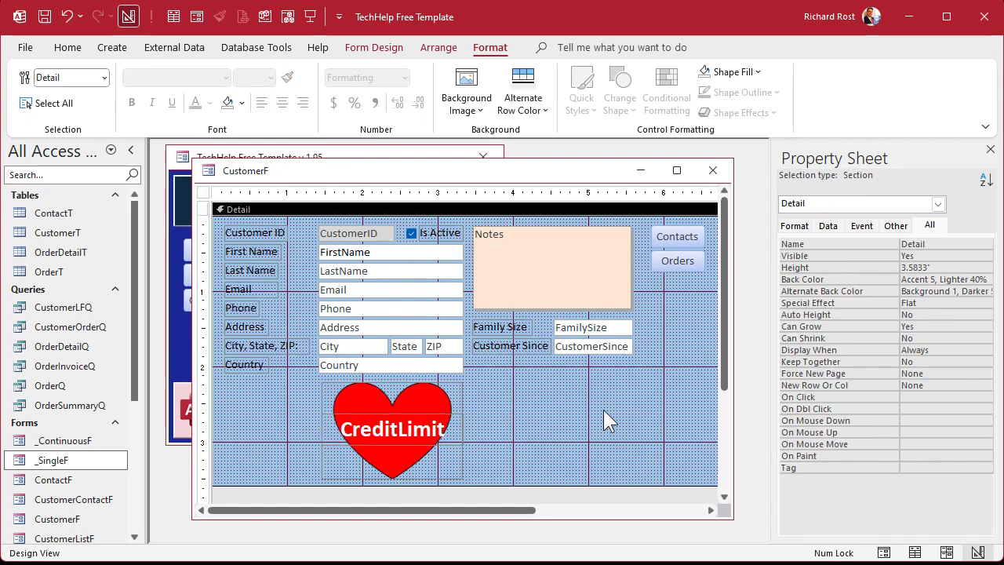
click(717, 167)
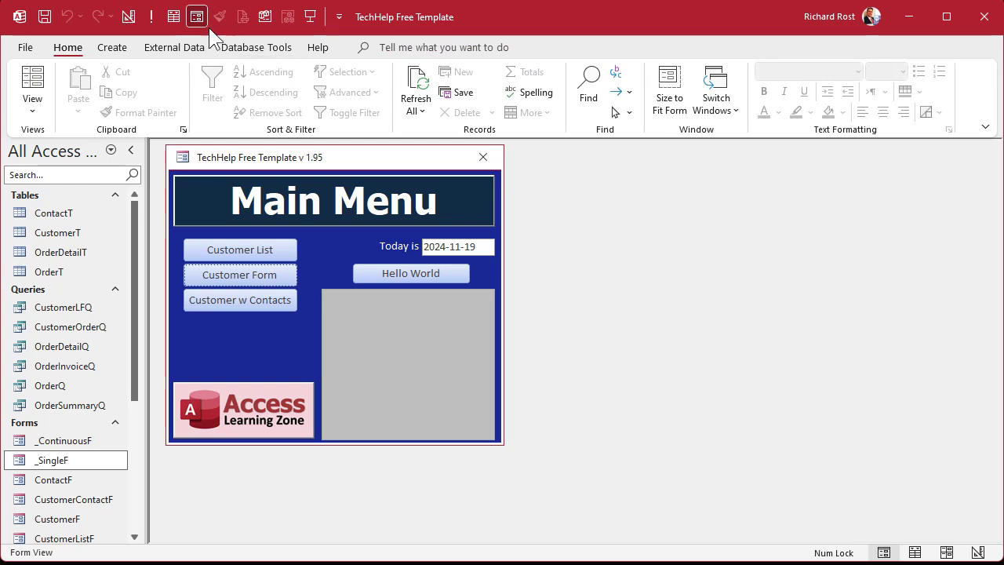
click(239, 275)
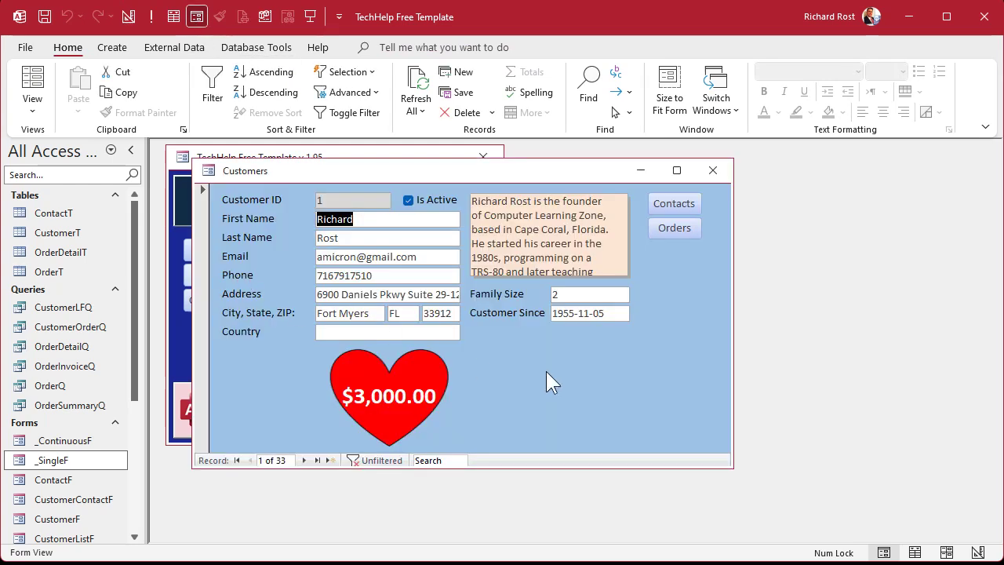